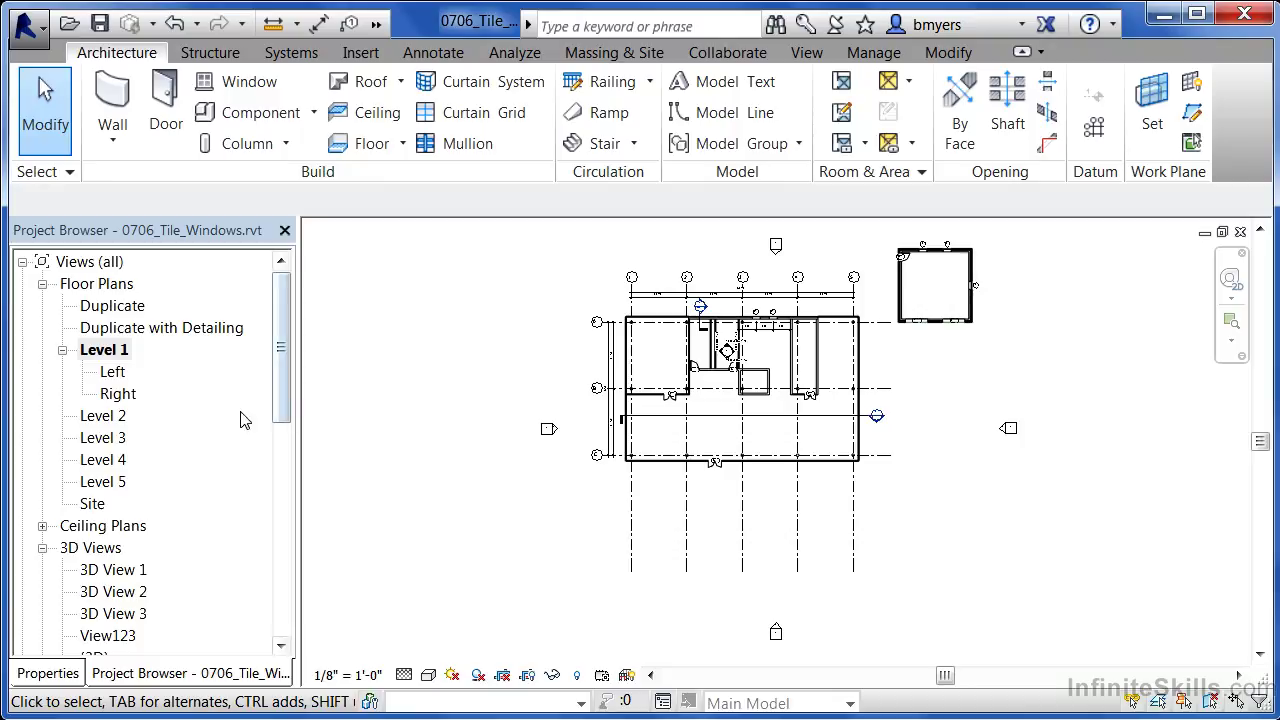
- Open the Level 2, Level 3 and Level 4 floor plans from the Project Browser
double_click(118, 418)
left_click(110, 445)
double_click(104, 440)
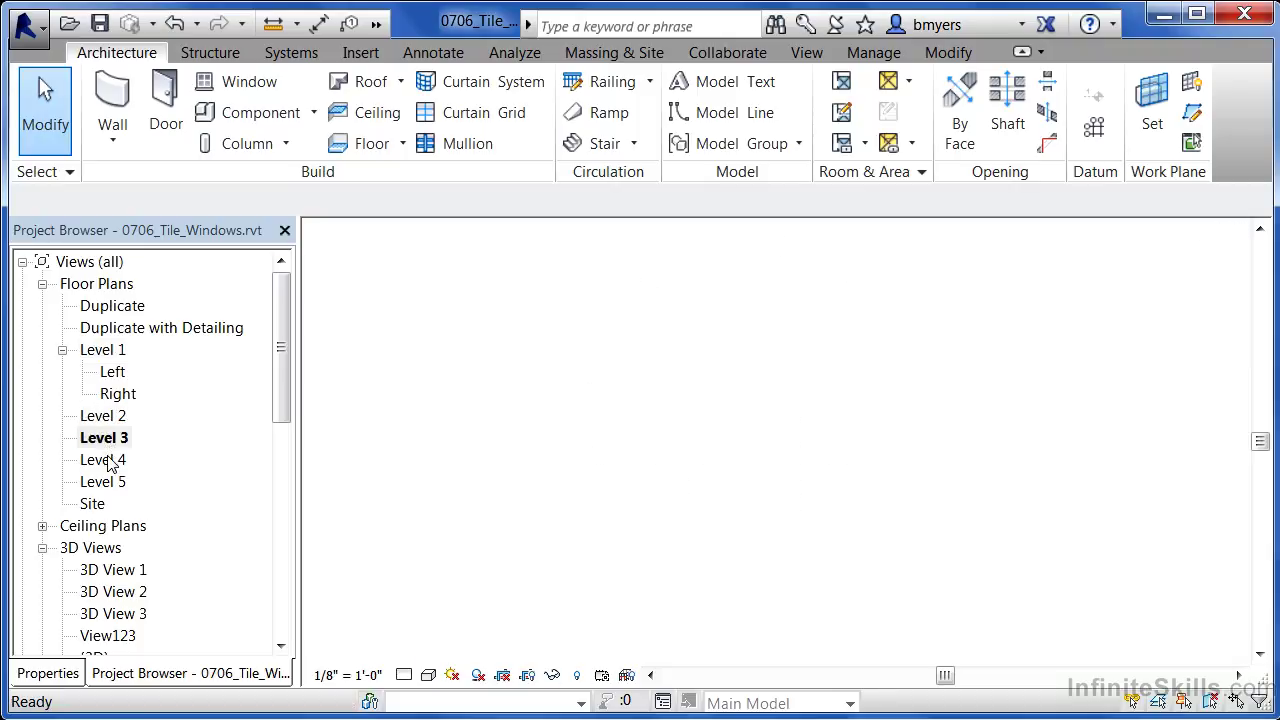
left_click(104, 460)
double_click(104, 460)
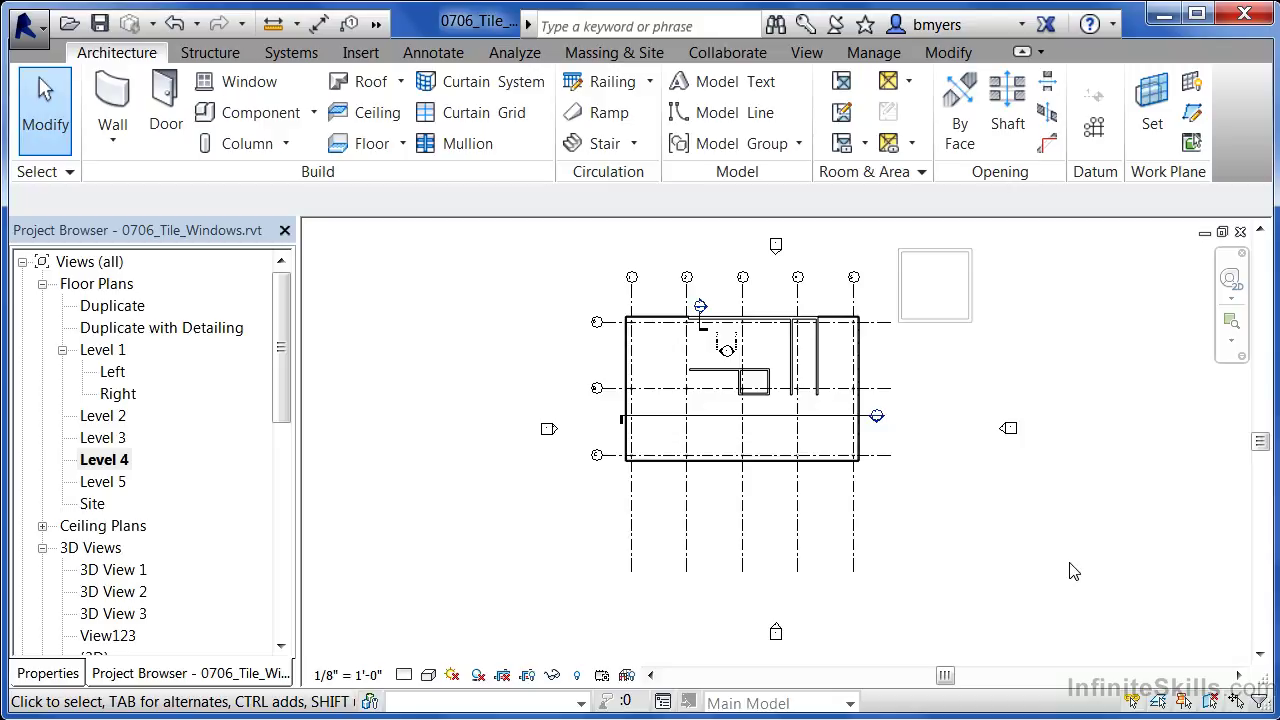
- Cascade the plan views, restore the minimized Level 1 plan, and cascade all four again
left_click(805, 55)
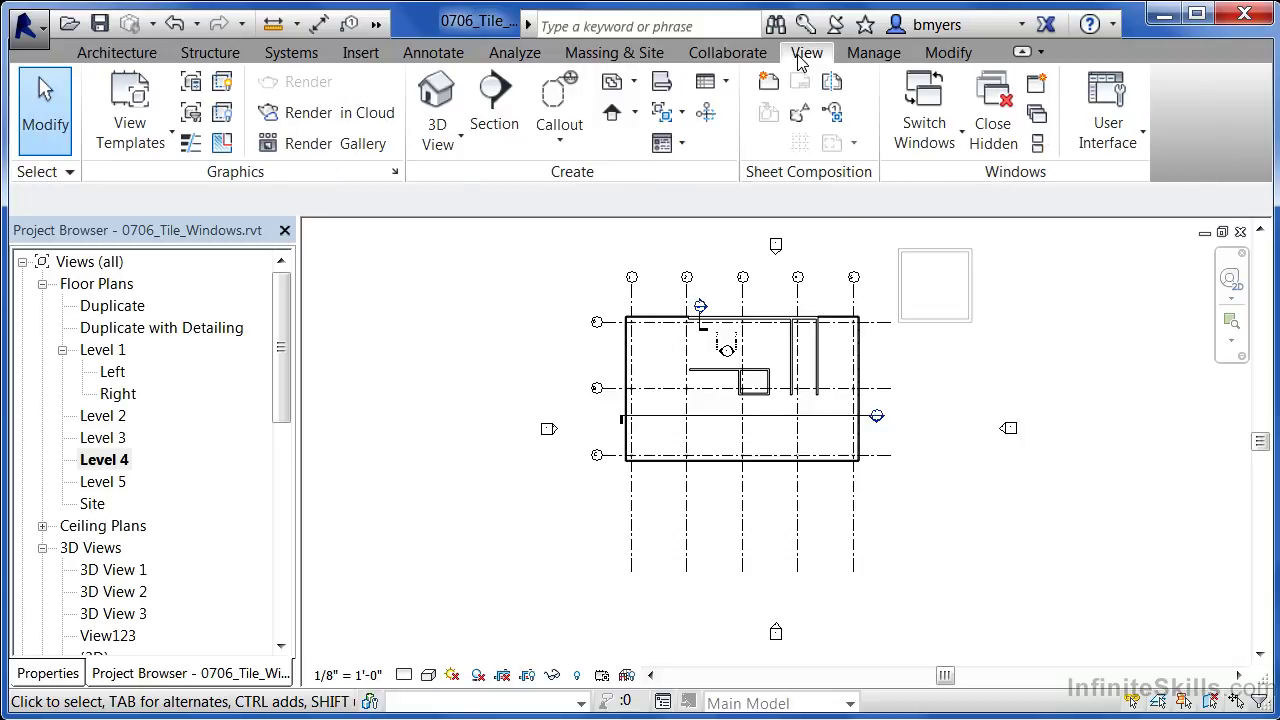
left_click(1038, 117)
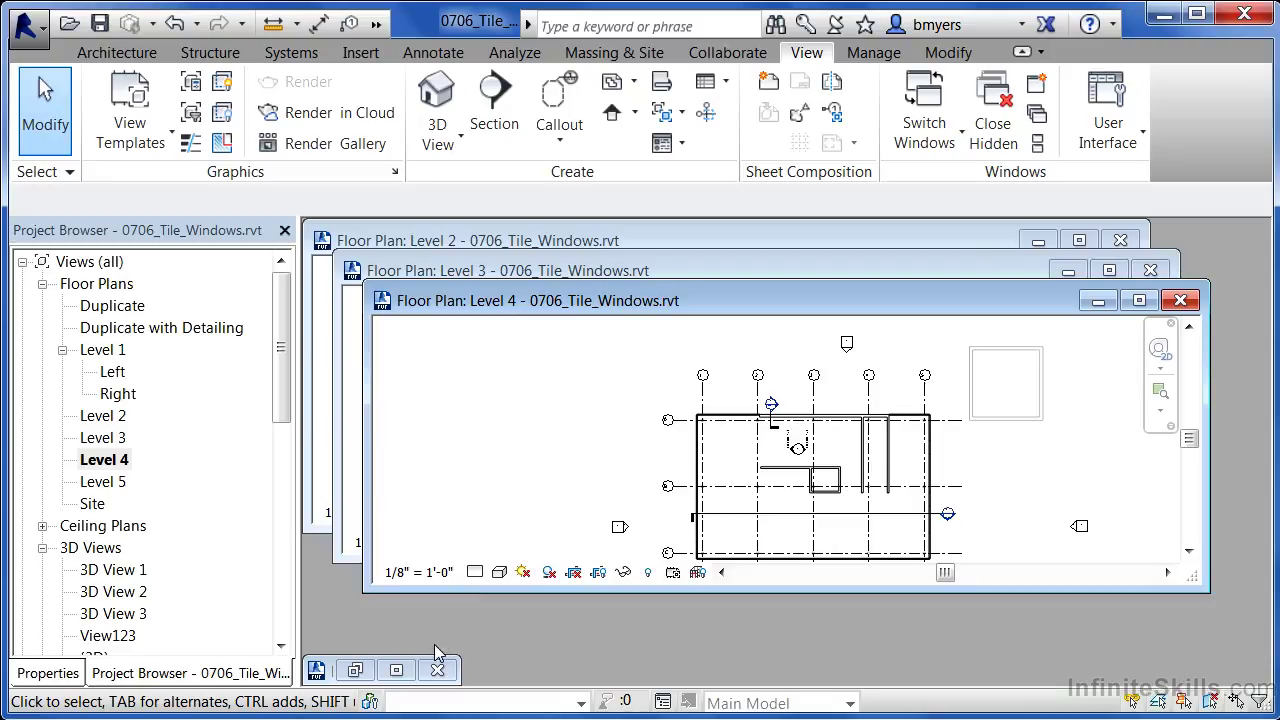
left_click(357, 671)
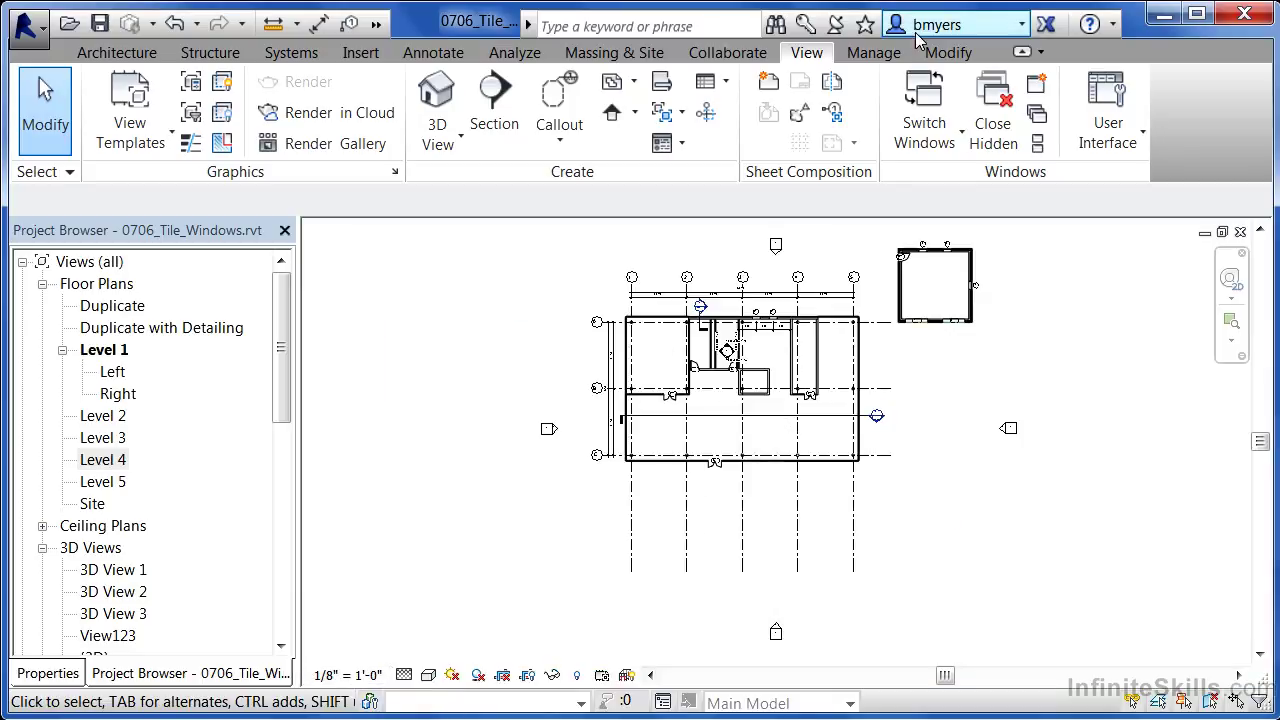
left_click(1037, 114)
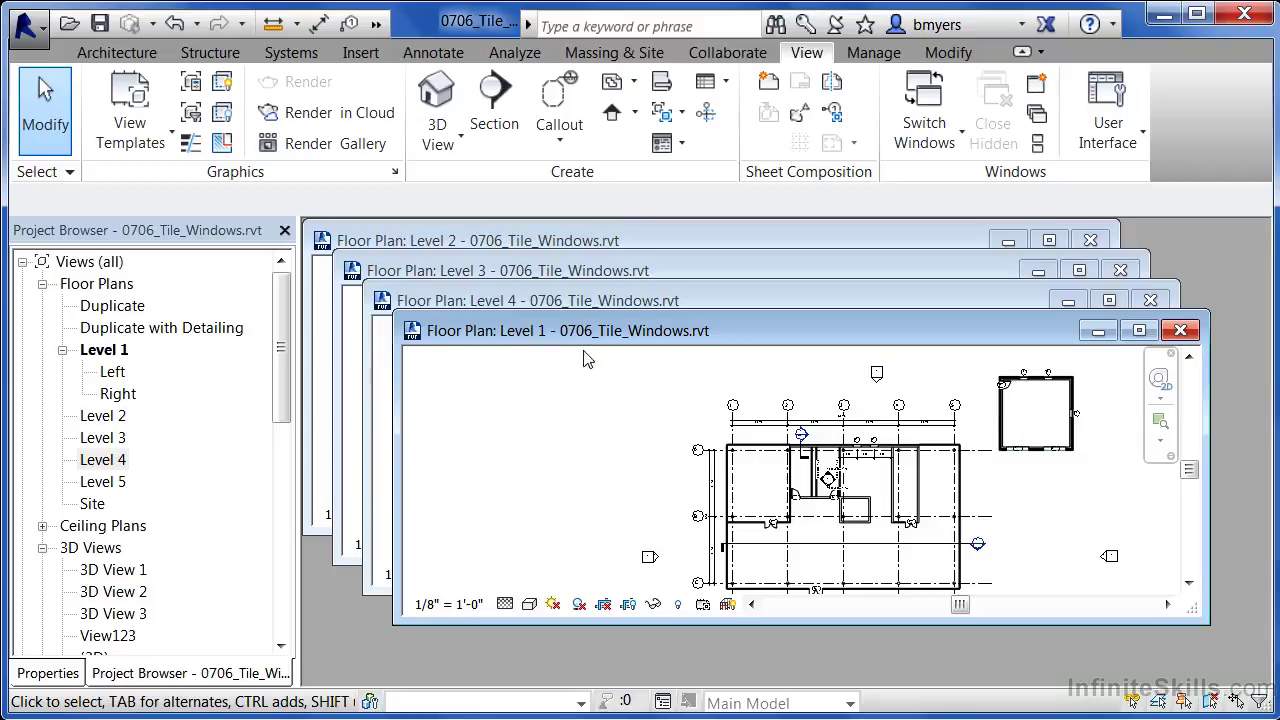
- Reposition the Level 1 and Level 4 plan windows, bringing Level 4 to the front
left_click_drag(528, 340, 482, 335)
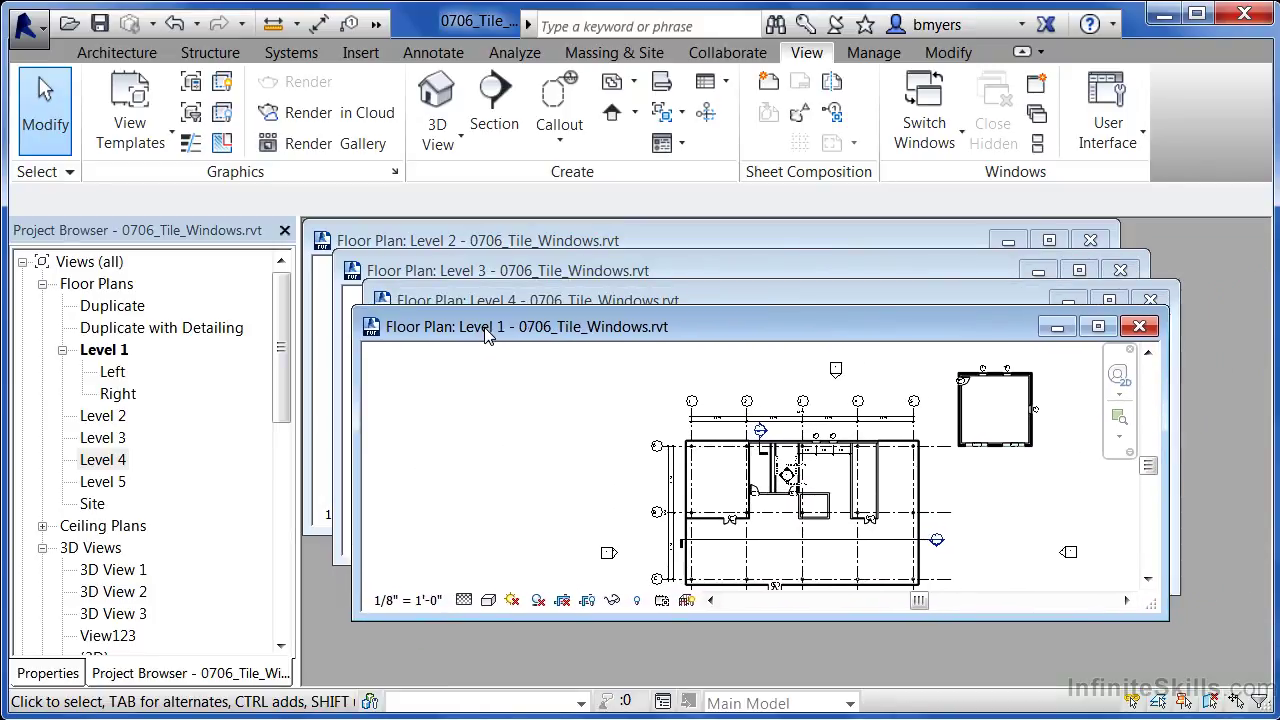
left_click(530, 300)
left_click_drag(530, 300, 492, 331)
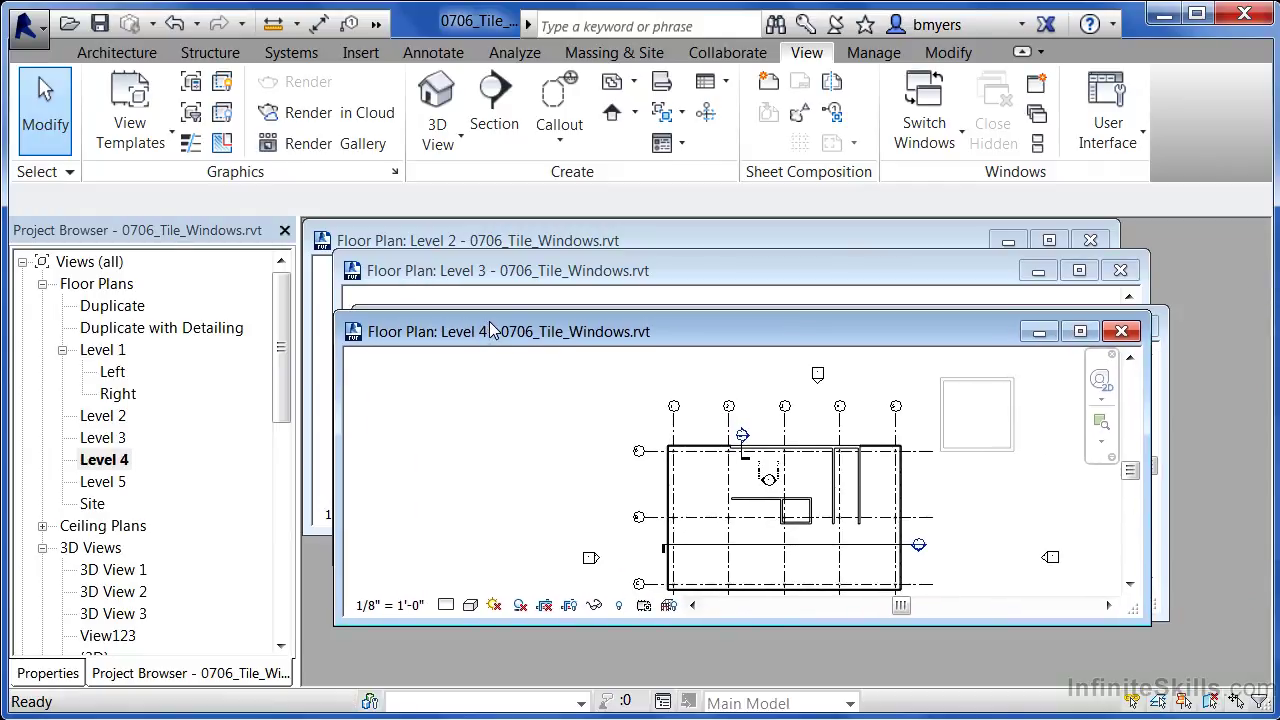
- Show the Properties panel and bring the Level 3, Level 2, then Level 4 windows forward
left_click(571, 274)
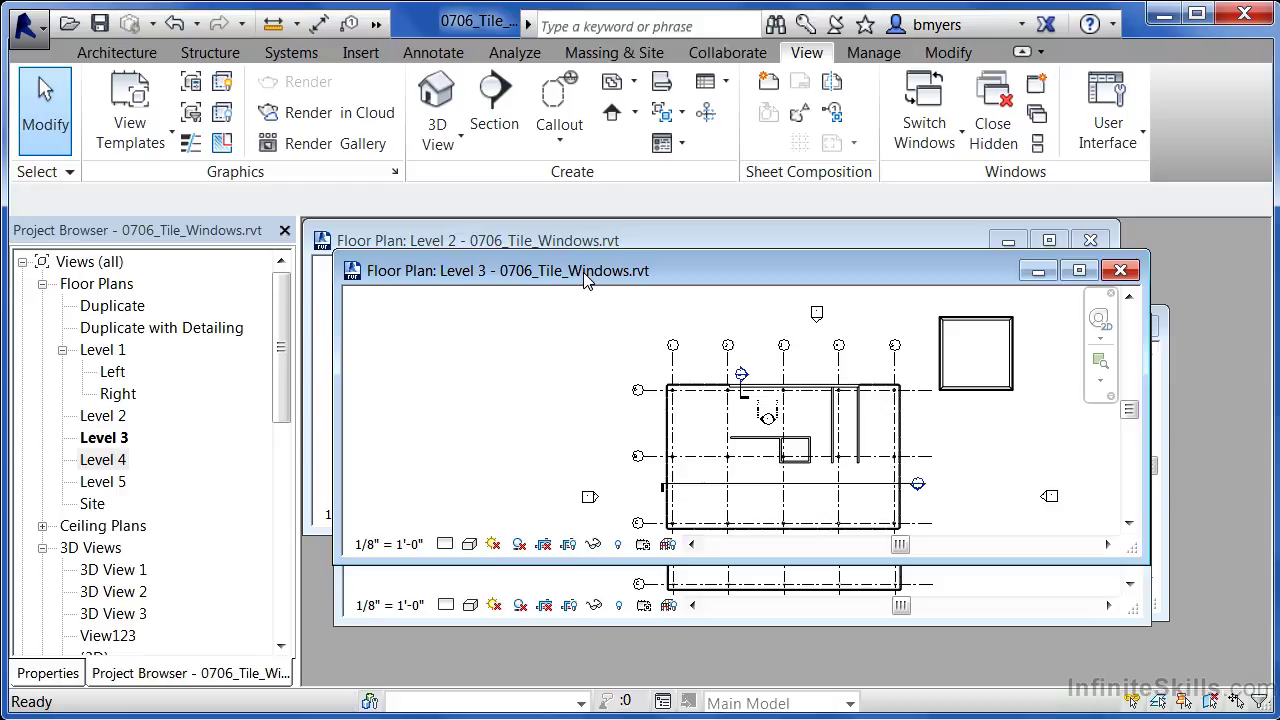
left_click(60, 674)
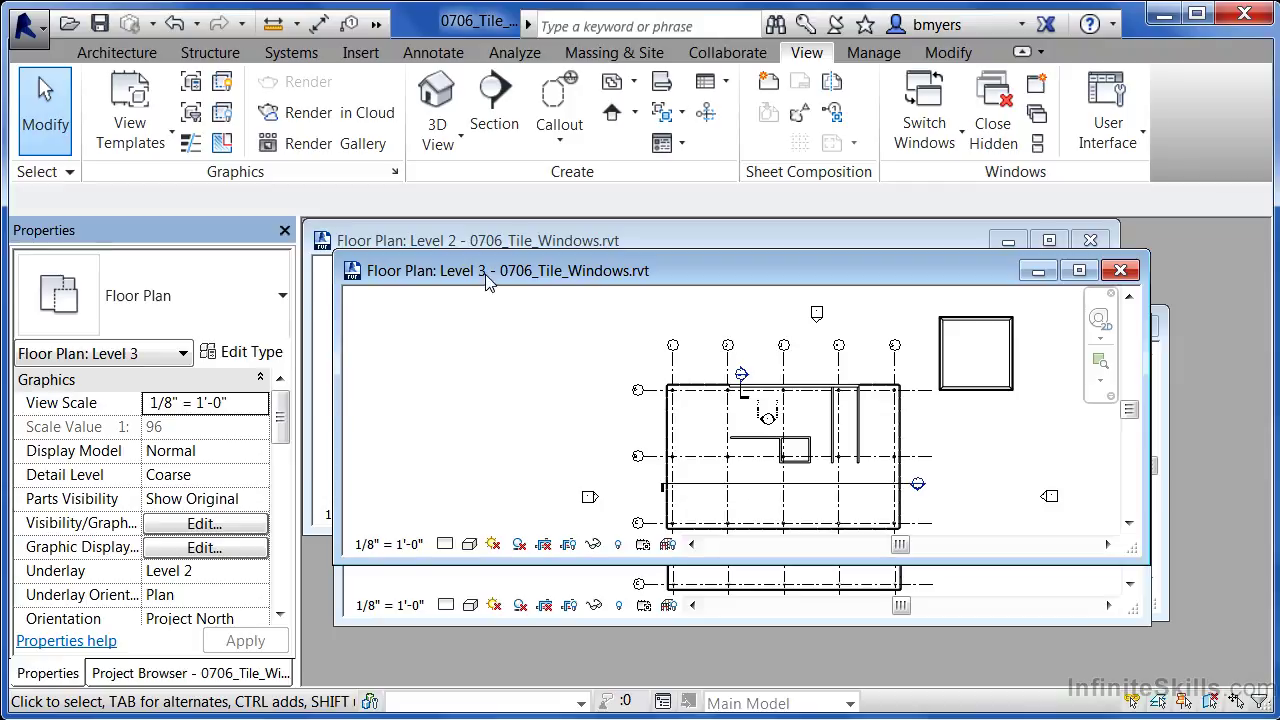
left_click(513, 242)
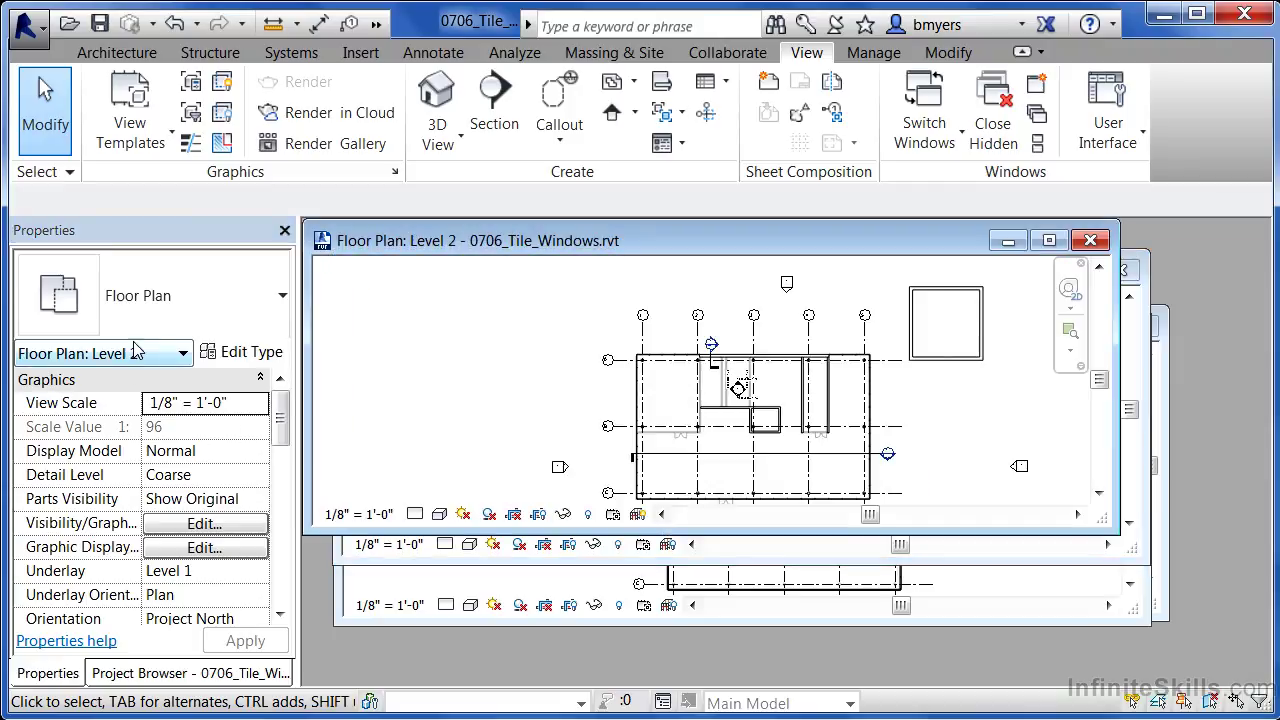
left_click(395, 586)
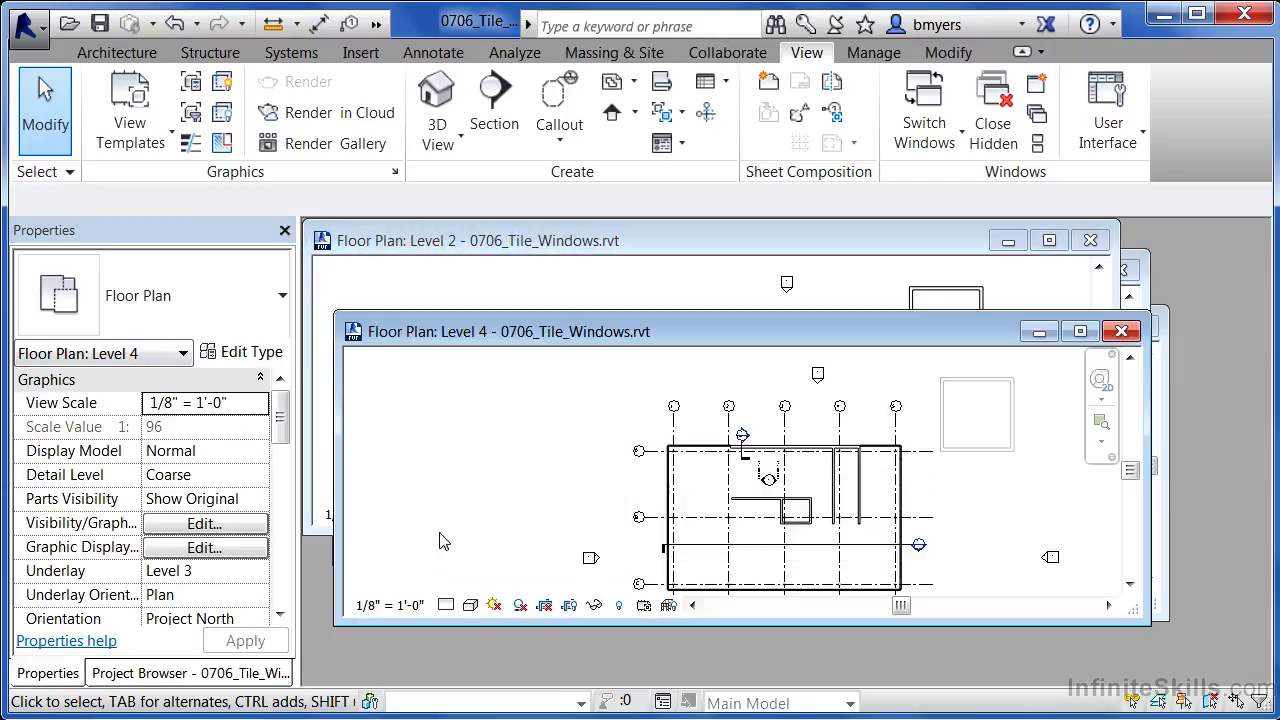
- Tile the four floor plans and zoom and pan the Level 2 plan into its tile
left_click(1040, 145)
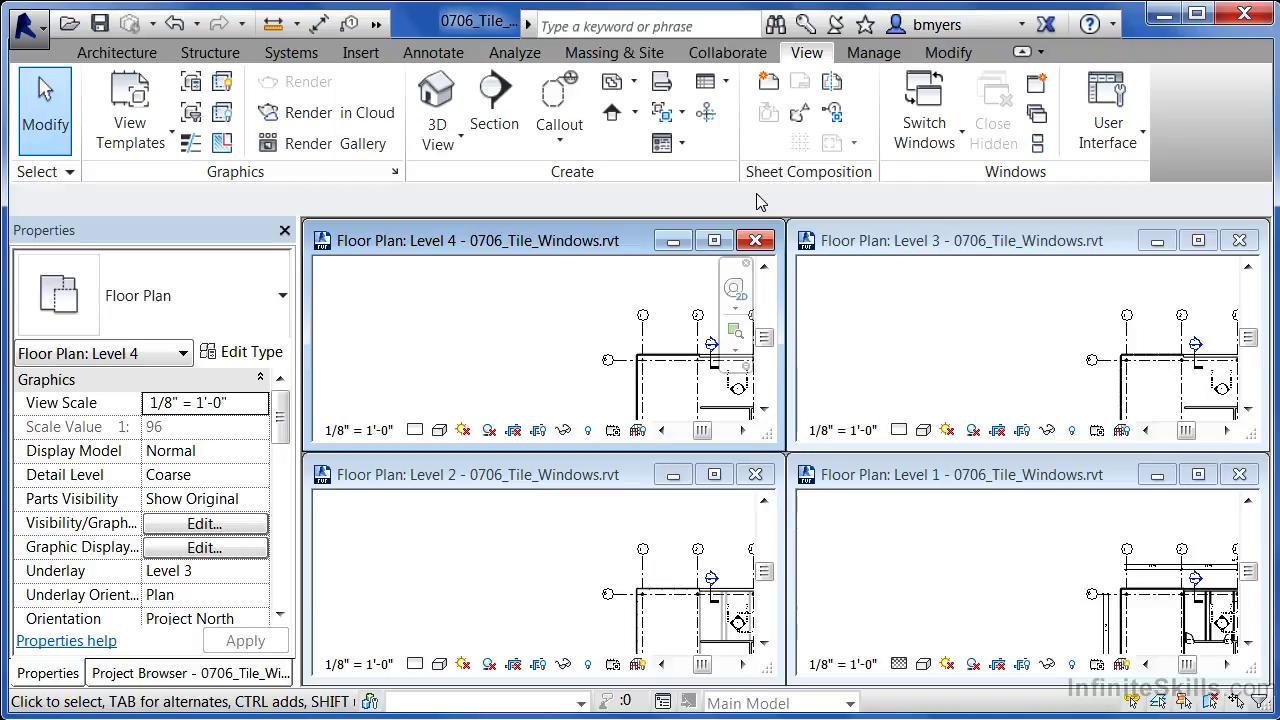
scroll(532, 361, "down", 3)
middle_click_drag(529, 360, 429, 297)
scroll(486, 543, "down", 3)
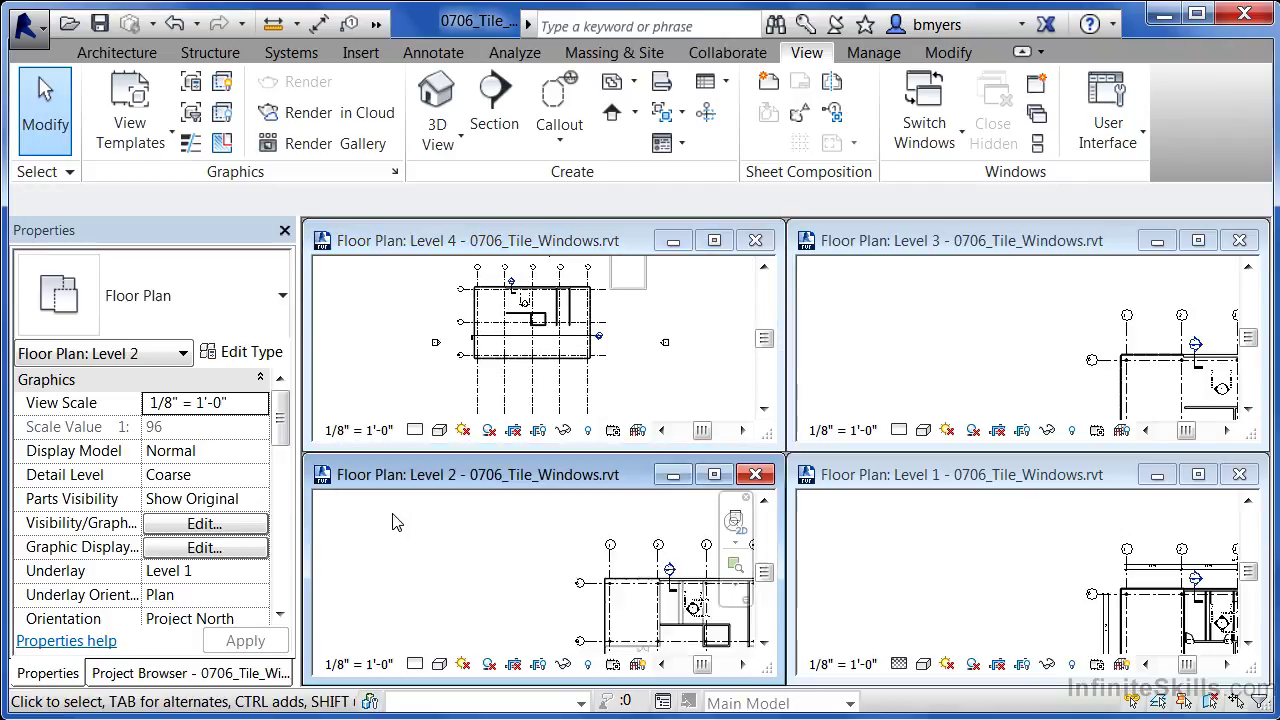
scroll(409, 543, "down", 2)
middle_click_drag(409, 543, 340, 546)
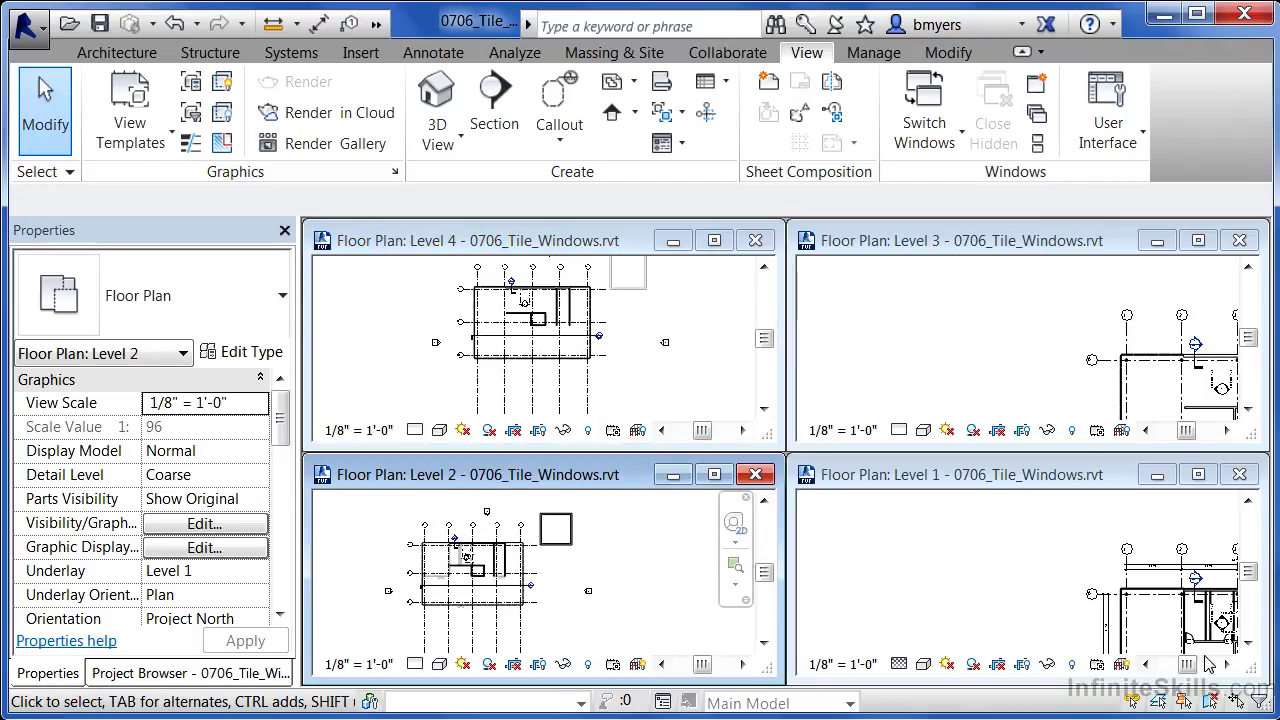
- Zoom and pan the Level 1 plan, then maximize Level 2 and restore it to its tile
left_click(995, 585)
scroll(977, 585, "down", 3)
middle_click_drag(977, 585, 910, 547)
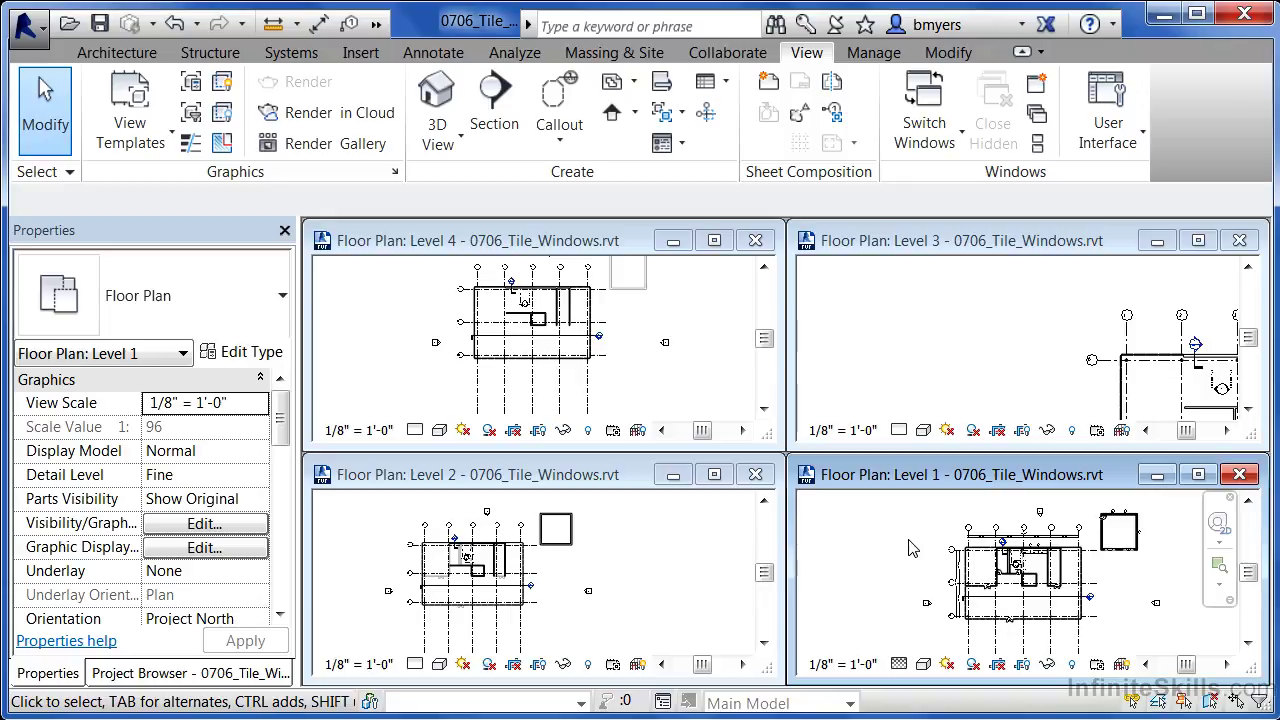
left_click(716, 478)
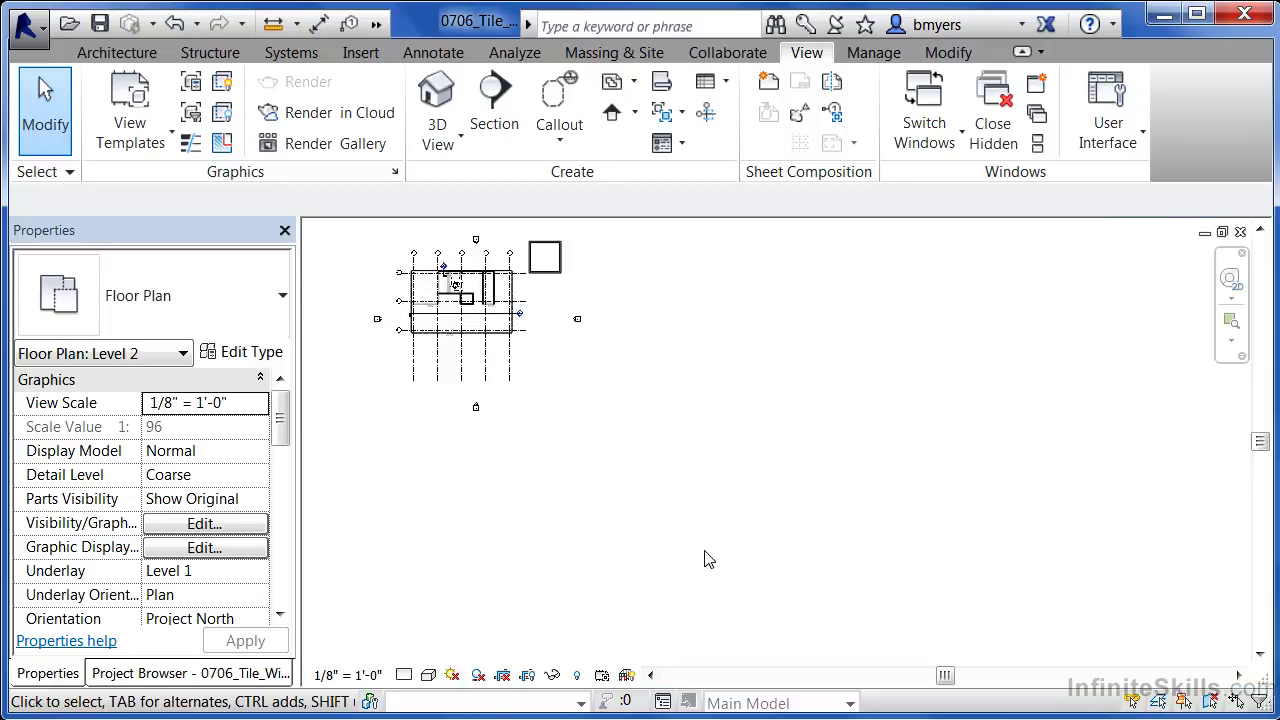
left_click(1222, 231)
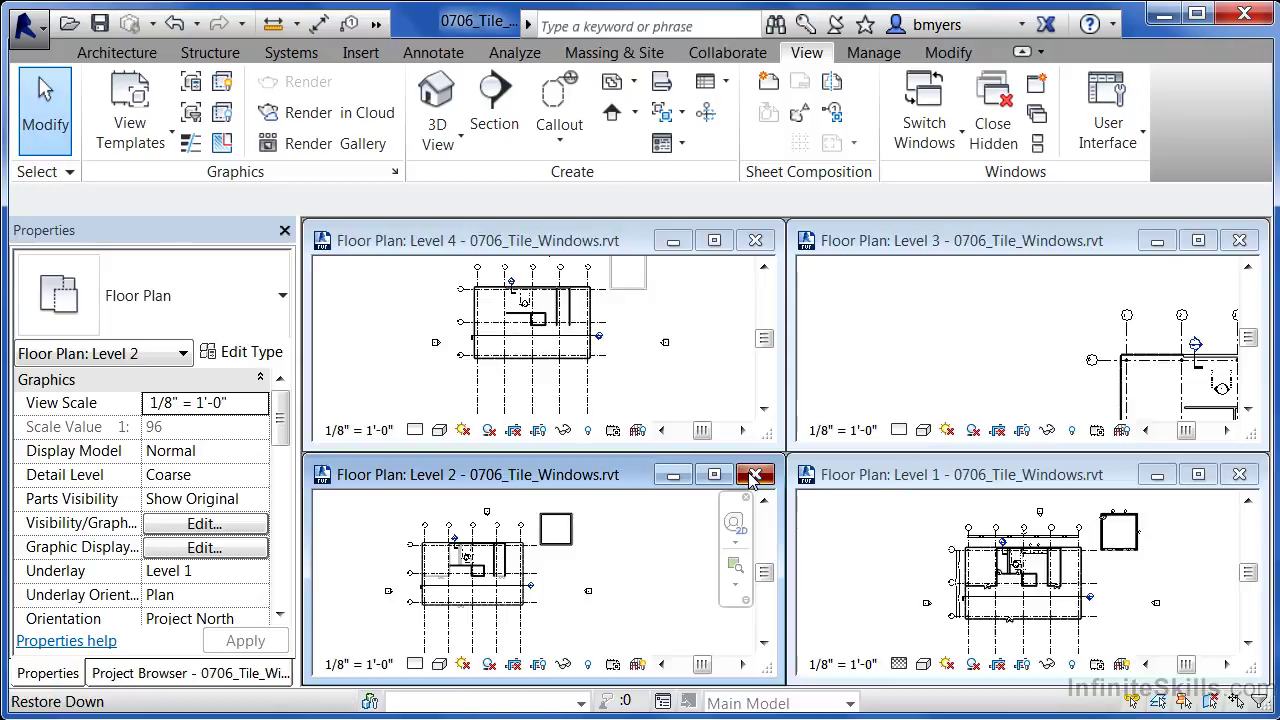
- Close the Level 2, Level 4 and Level 3 floor plan windows
left_click(755, 475)
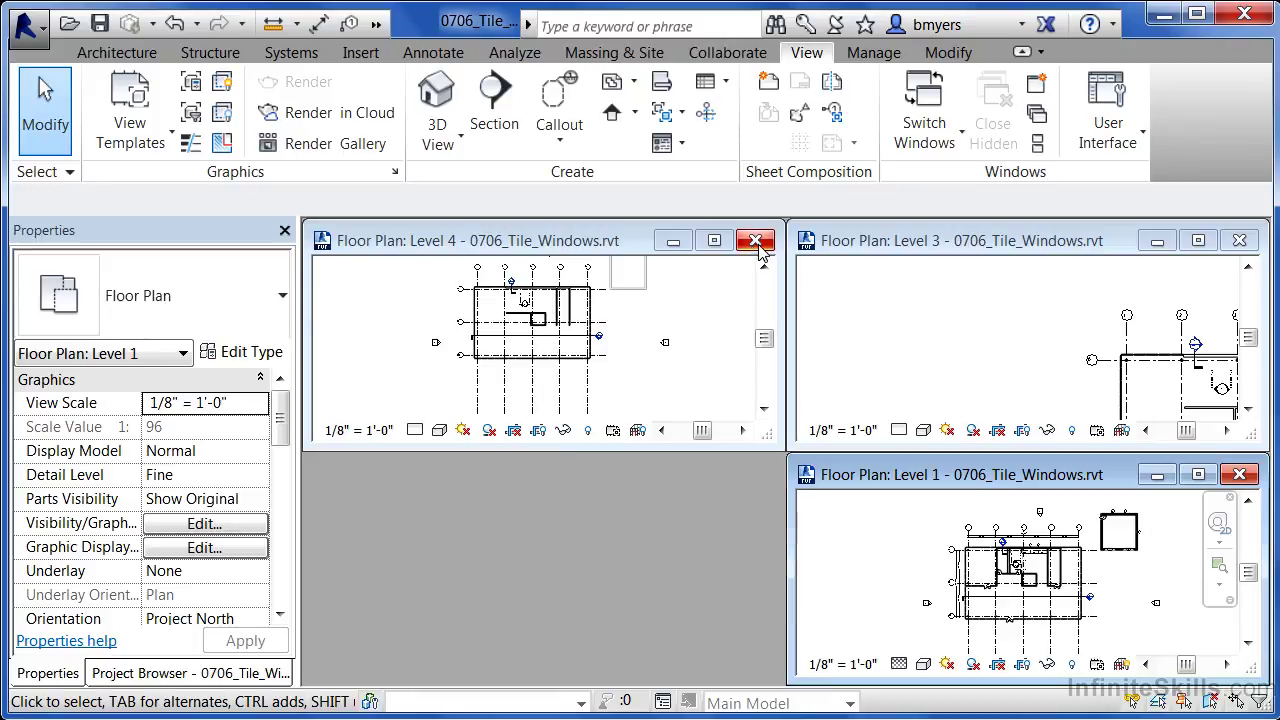
left_click(757, 248)
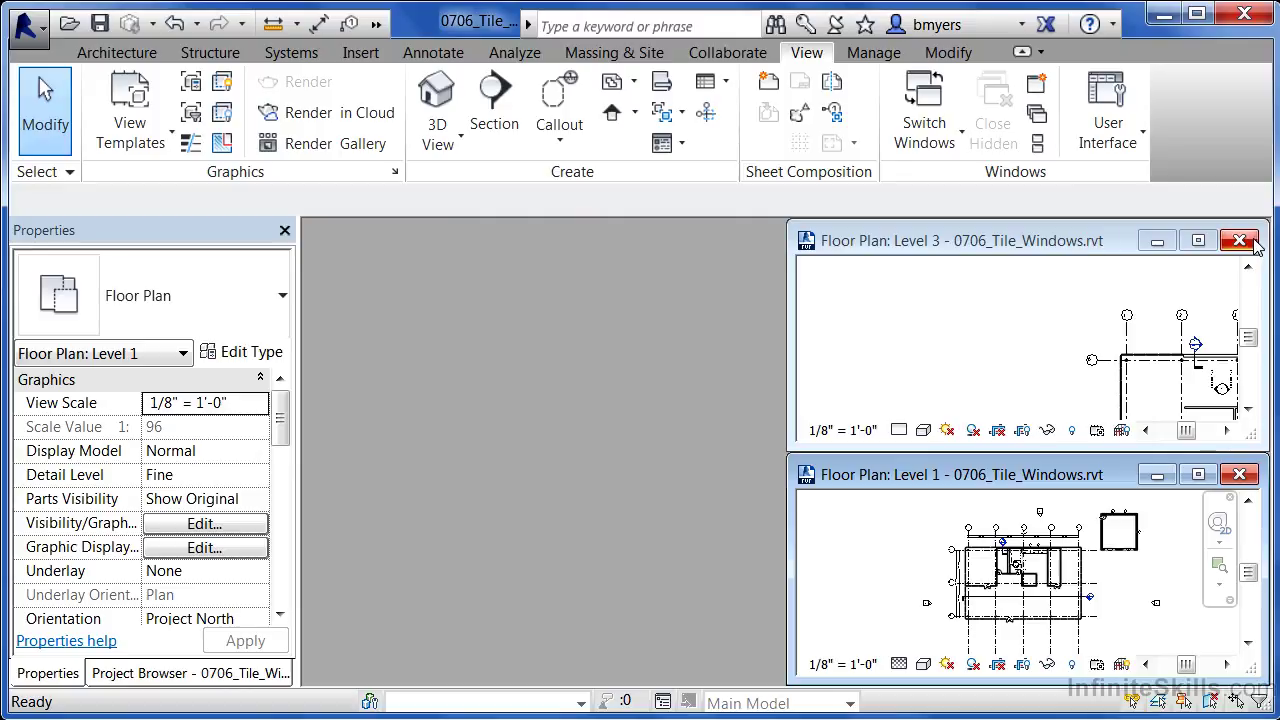
left_click(1252, 245)
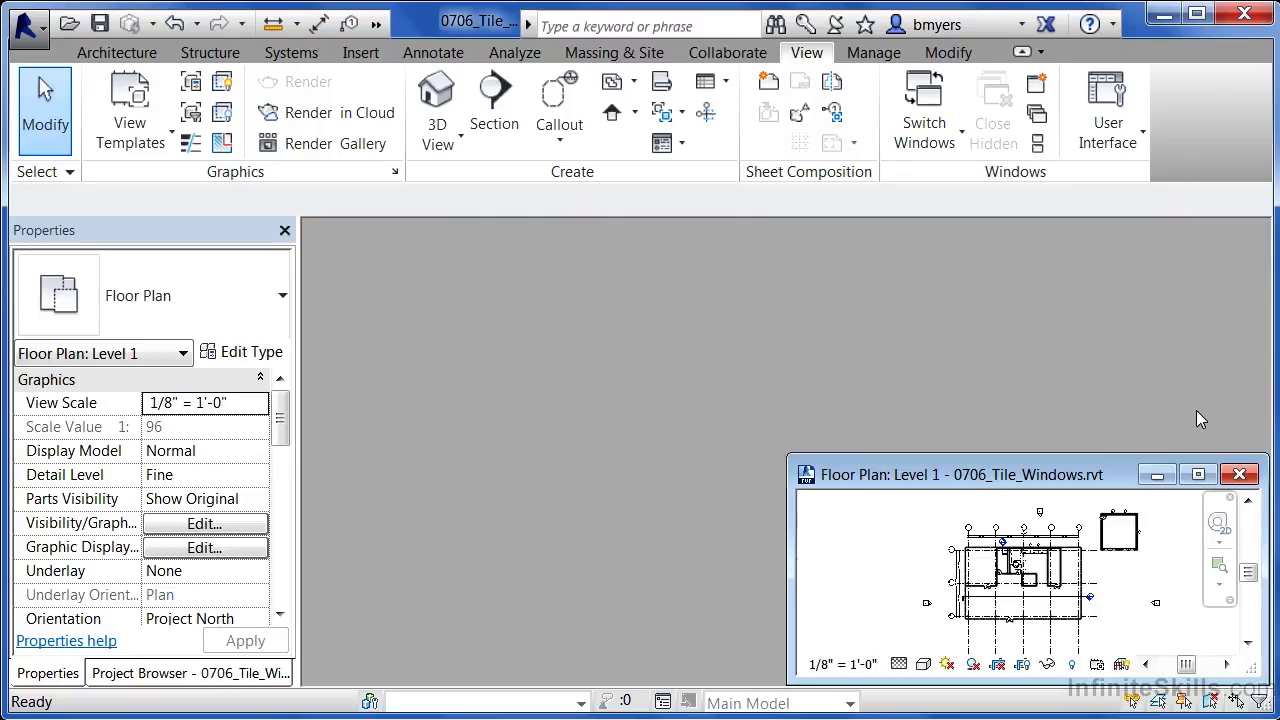
left_click(377, 25)
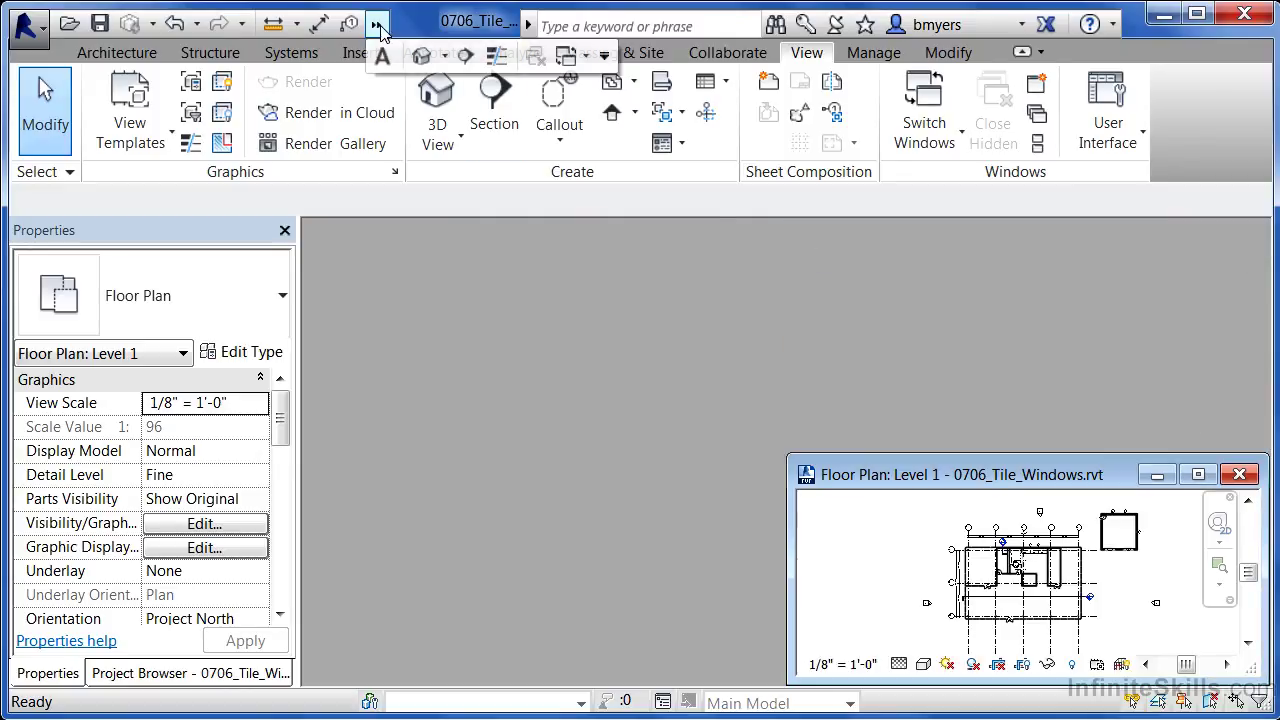
- Open the default 3D view, tile it beside Level 1, and zoom it in
left_click(421, 57)
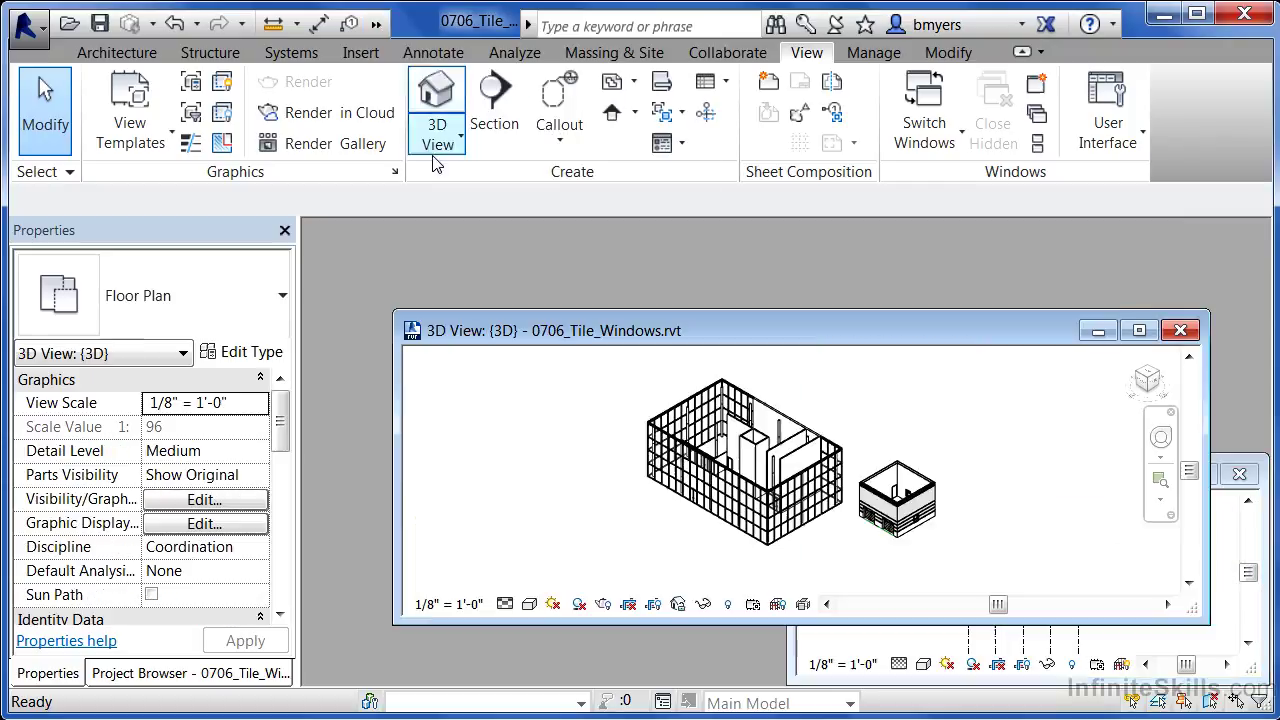
left_click(1038, 147)
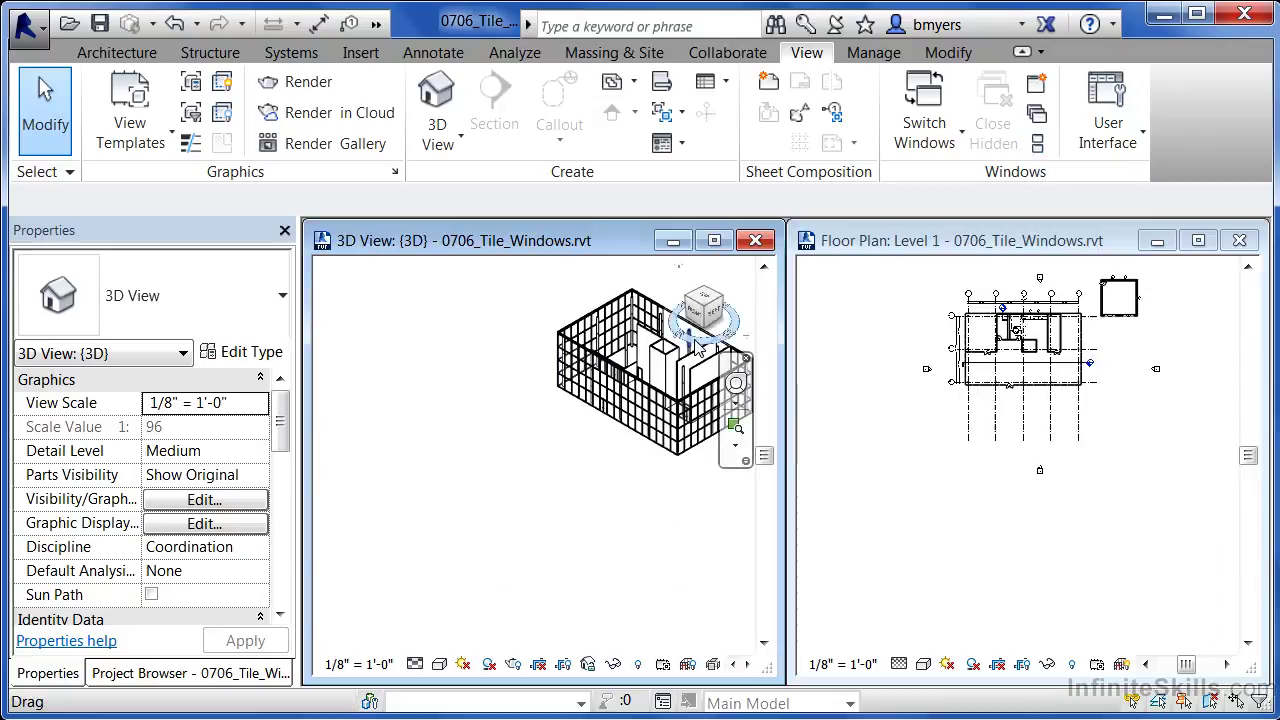
scroll(708, 370, "up", 3)
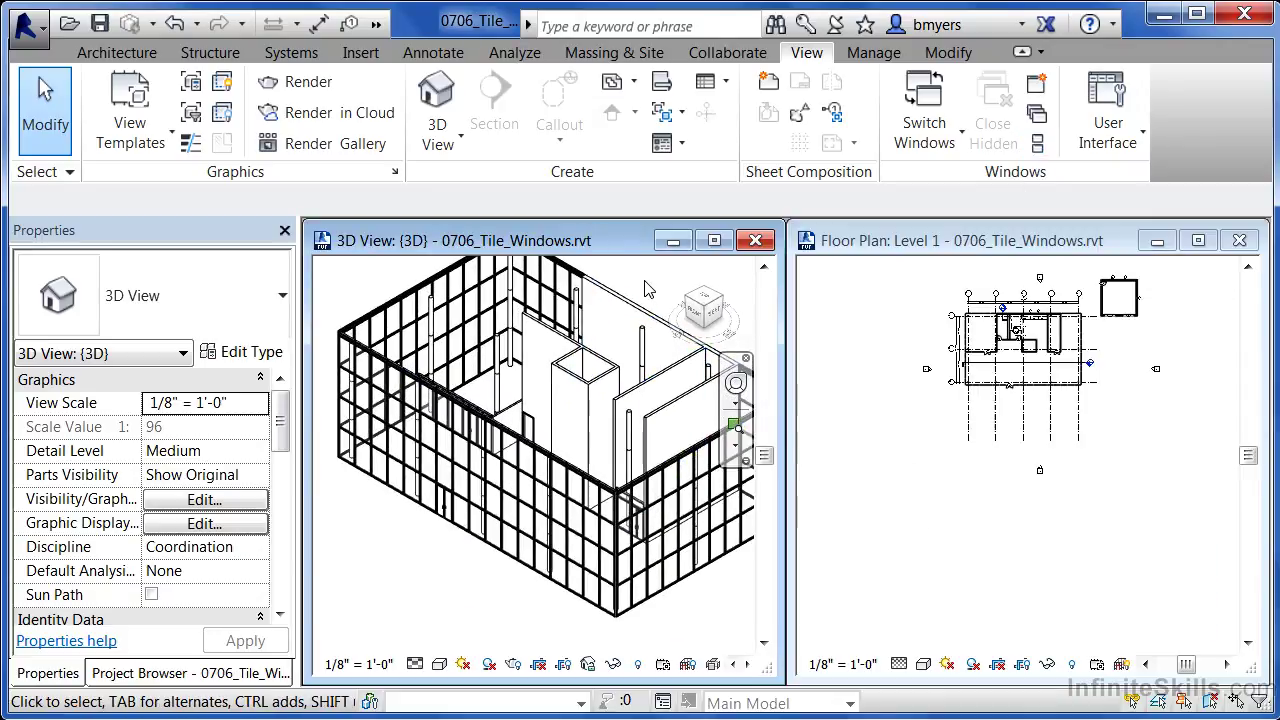
middle_click_drag(651, 286, 640, 331)
- Zoom and pan the Level 1 floor plan so the building is centred in its tile
left_click(909, 480)
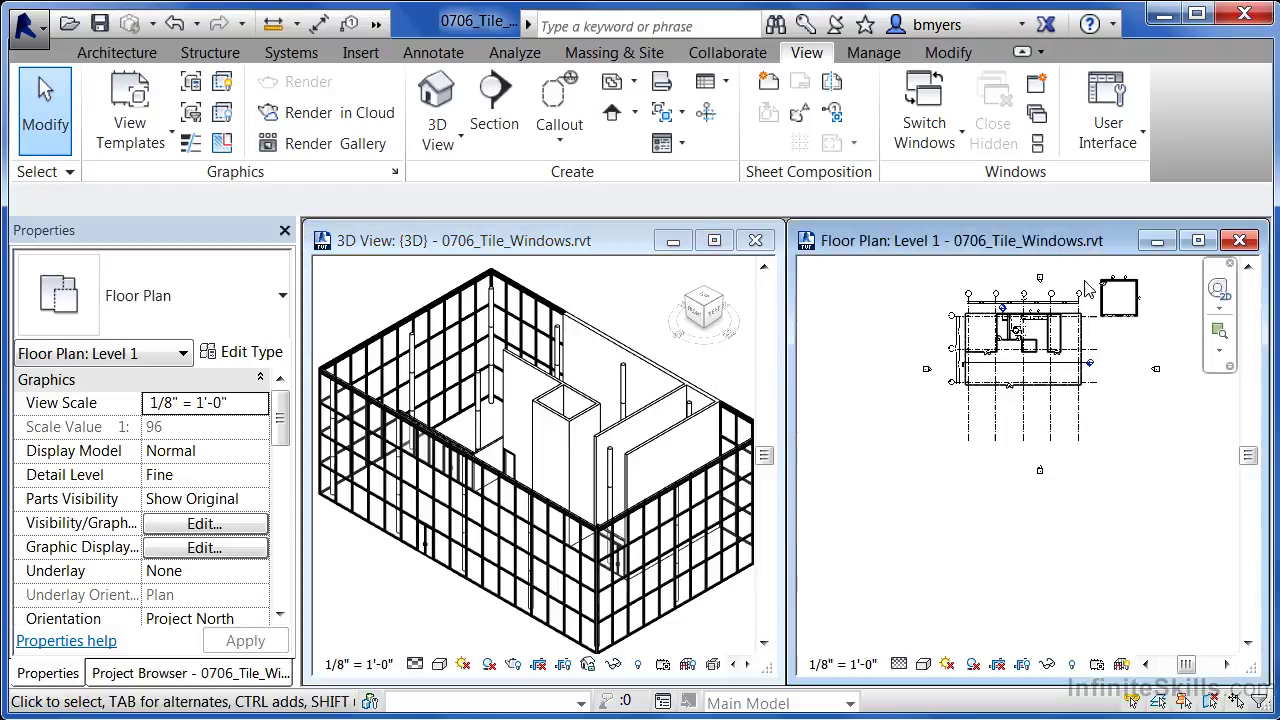
scroll(1078, 285, "up", 2)
scroll(1060, 288, "up", 2)
middle_click_drag(893, 319, 957, 335)
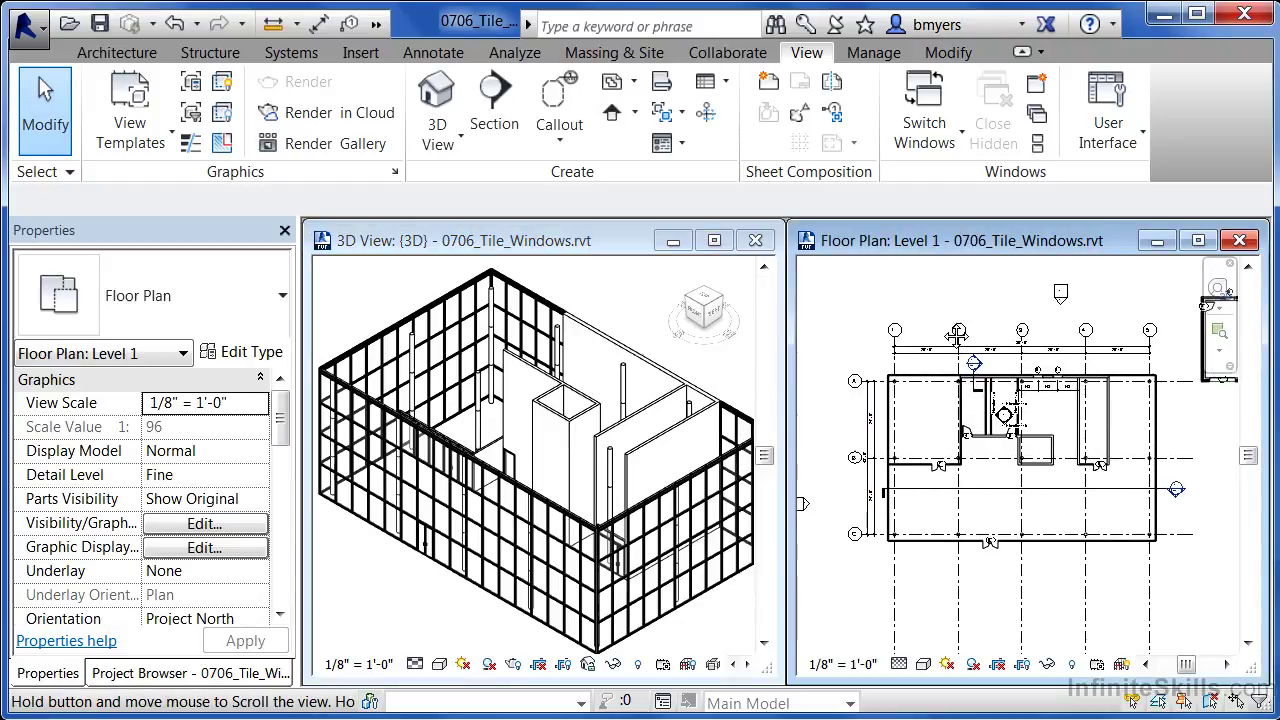
scroll(1056, 462, "up", 1)
middle_click_drag(1056, 462, 1076, 470)
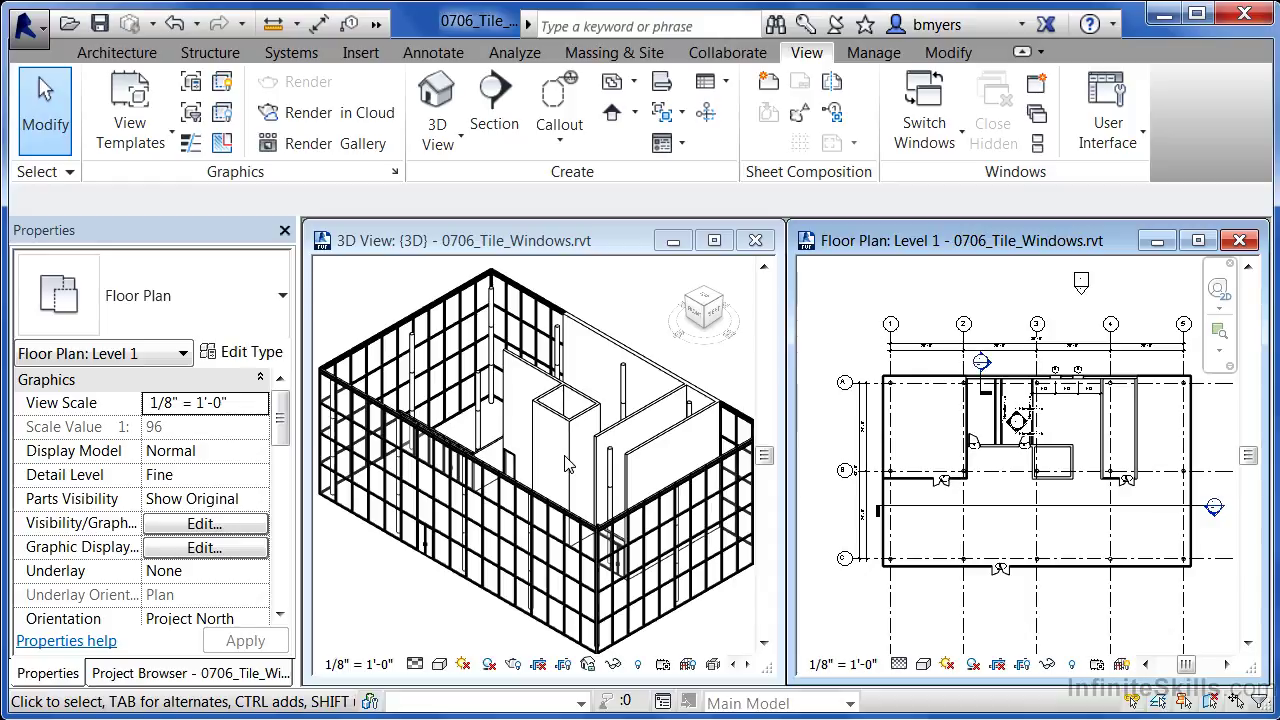
- Draw a short Storefront curtain wall segment below the building in the Level 1 plan
left_click(118, 53)
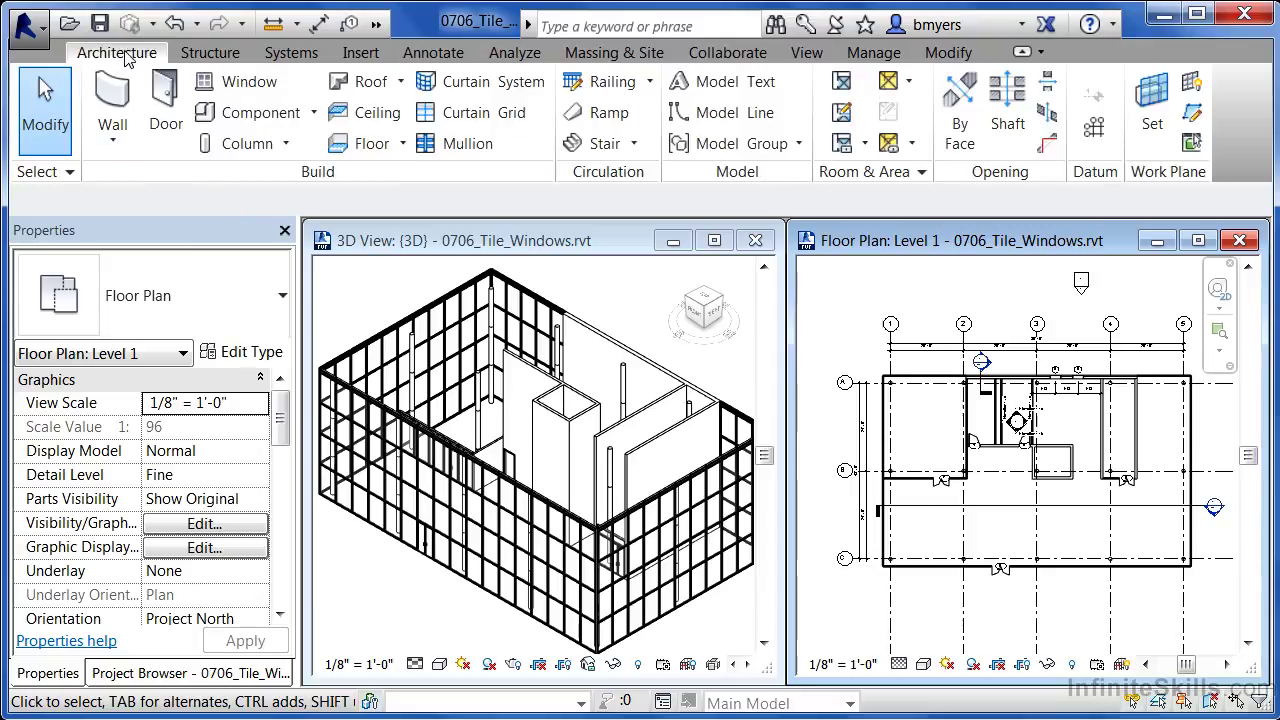
left_click(110, 101)
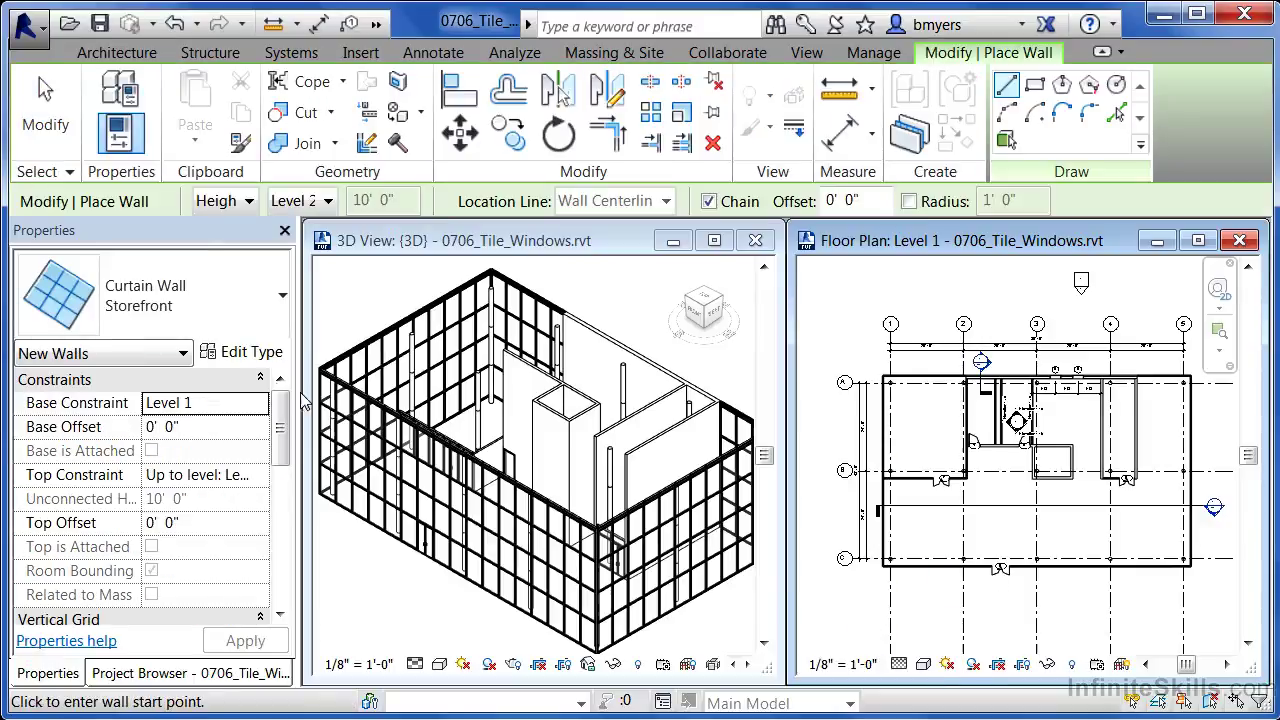
left_click(1072, 588)
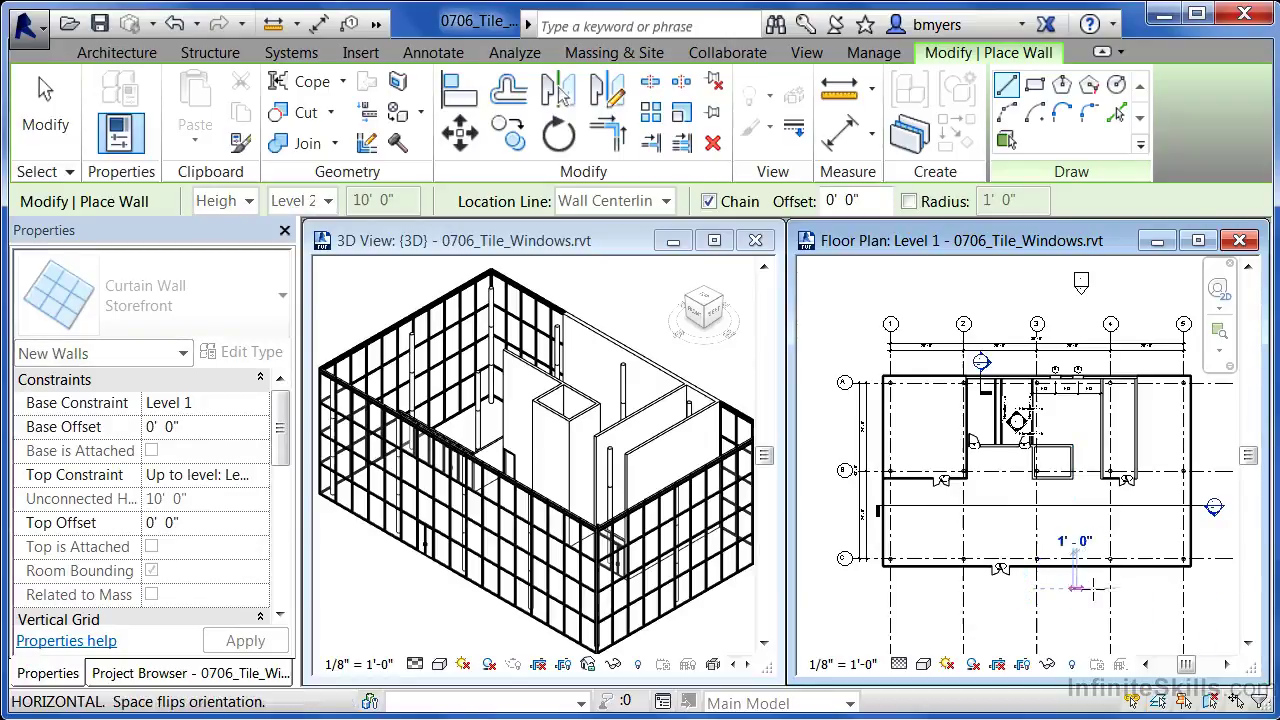
left_click(1165, 588)
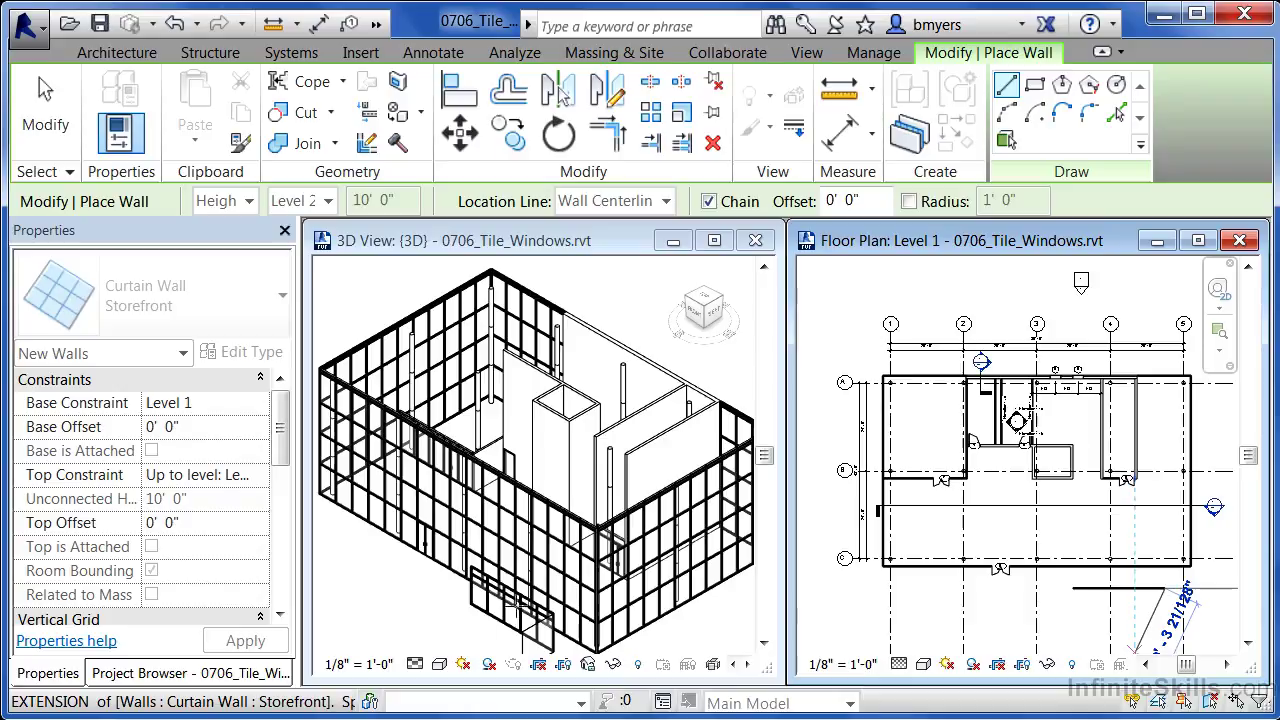
key("Escape")
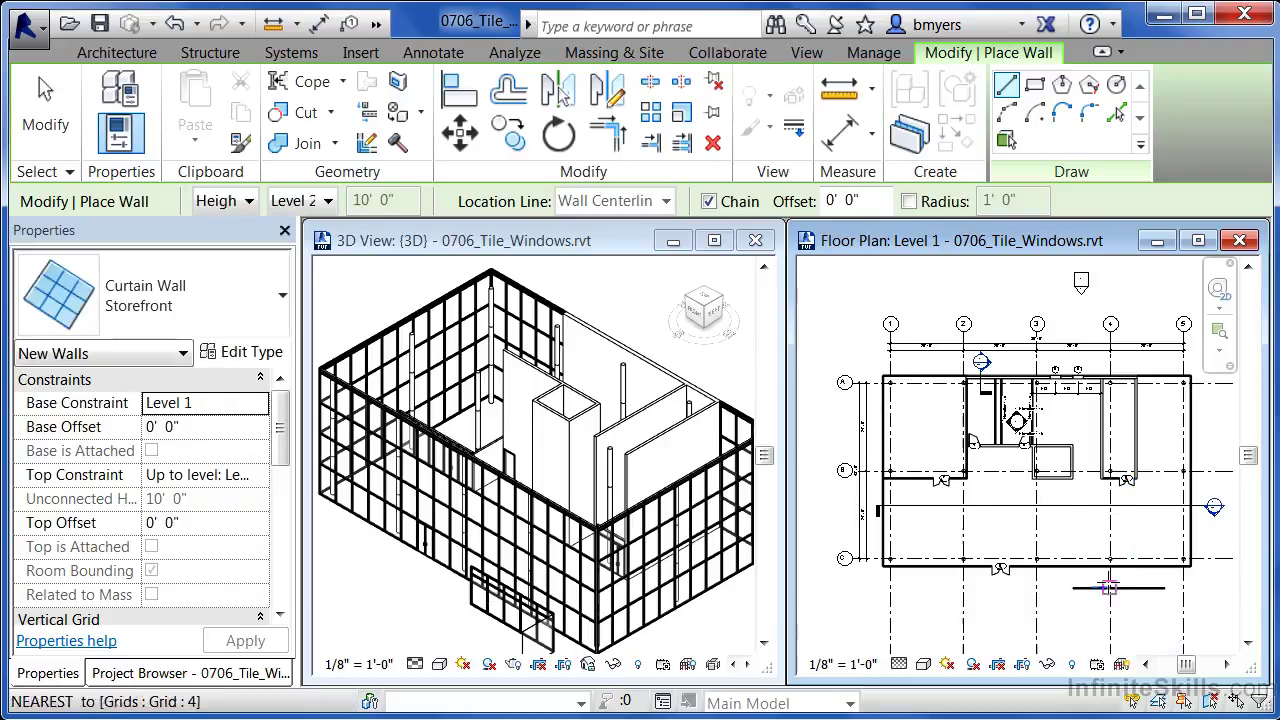
key("Escape")
- Select the storefront curtain wall in the 3D view and drag it further left
left_click(490, 622)
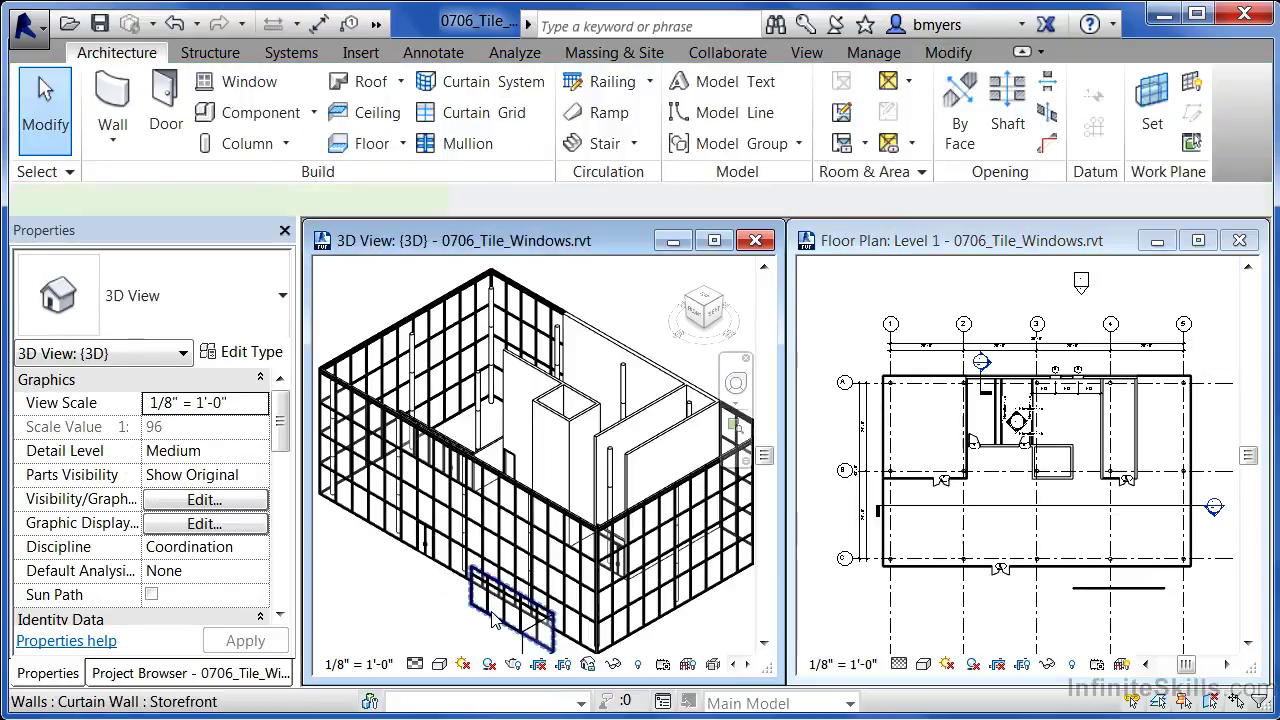
left_click(492, 620)
left_click_drag(490, 612, 388, 575)
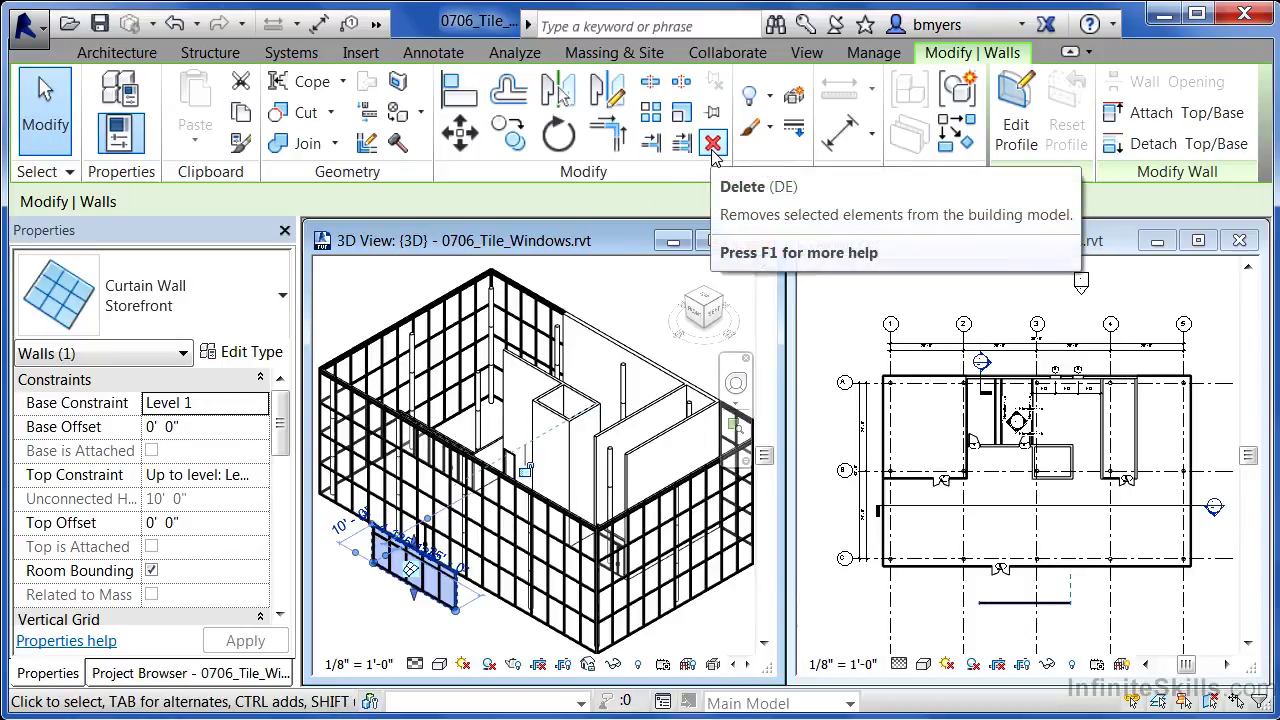
- Delete the storefront curtain wall using its right-click menu
right_click(436, 590)
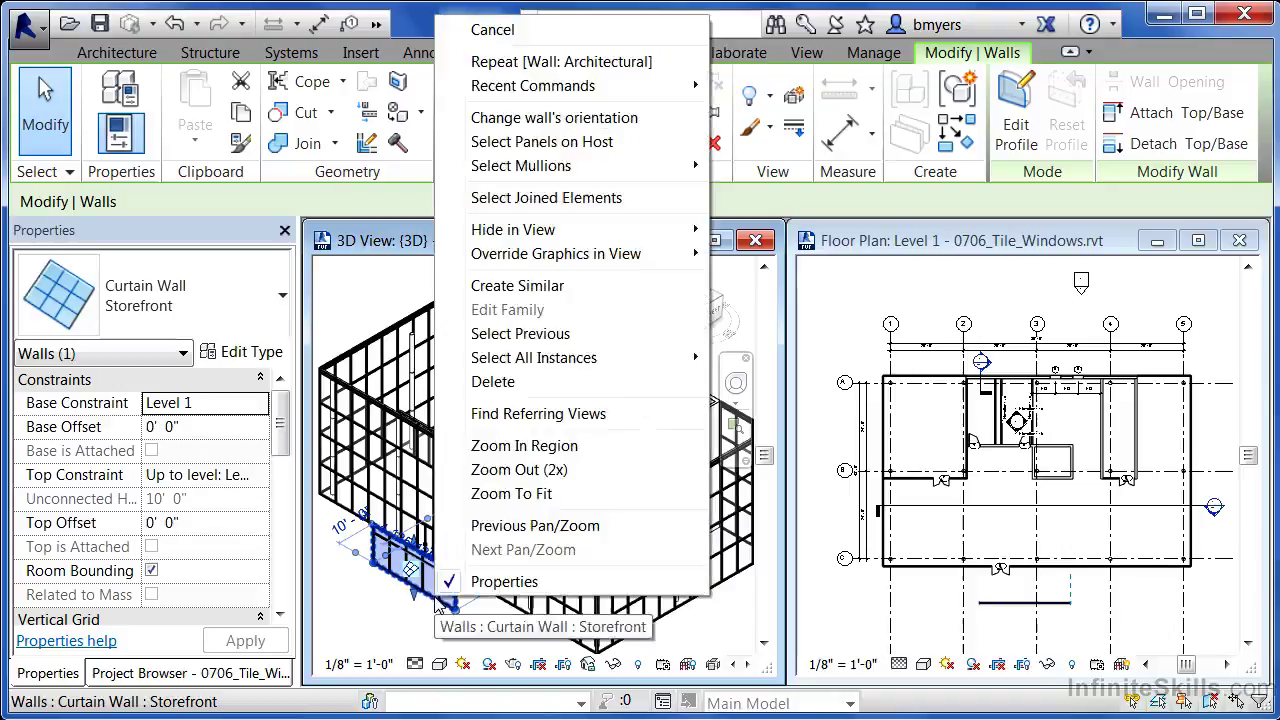
left_click(493, 382)
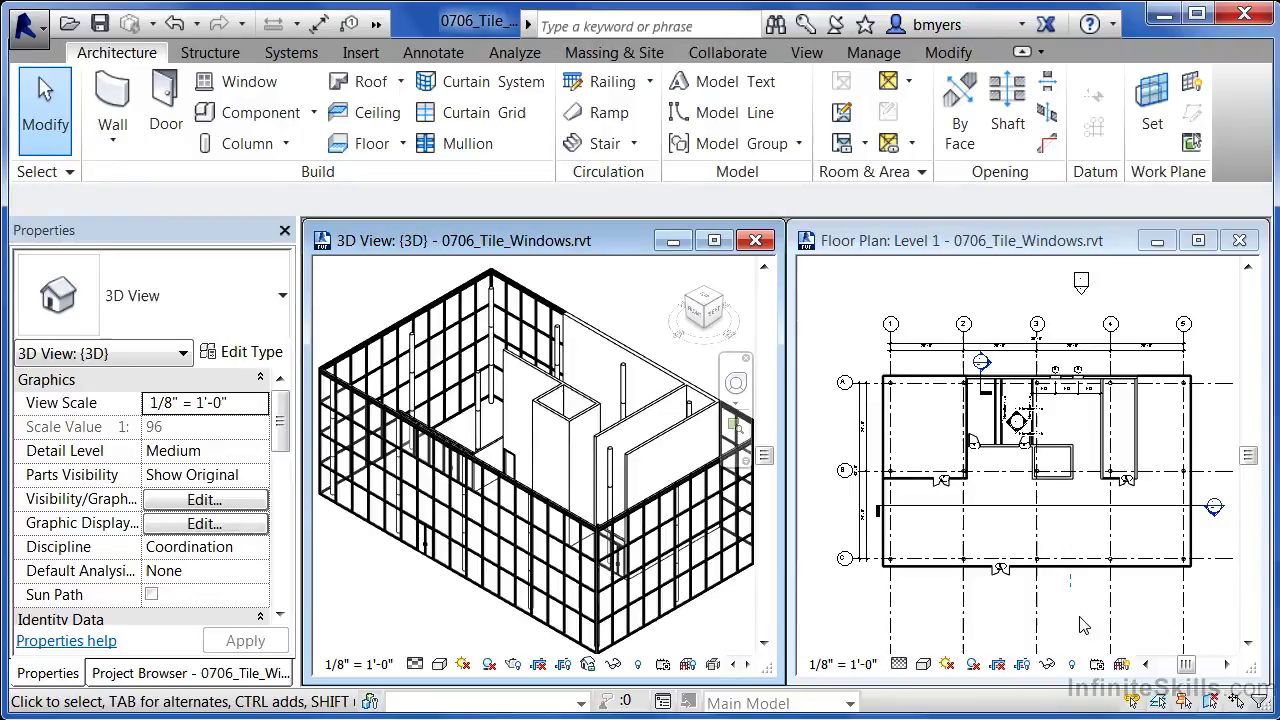
left_click(808, 55)
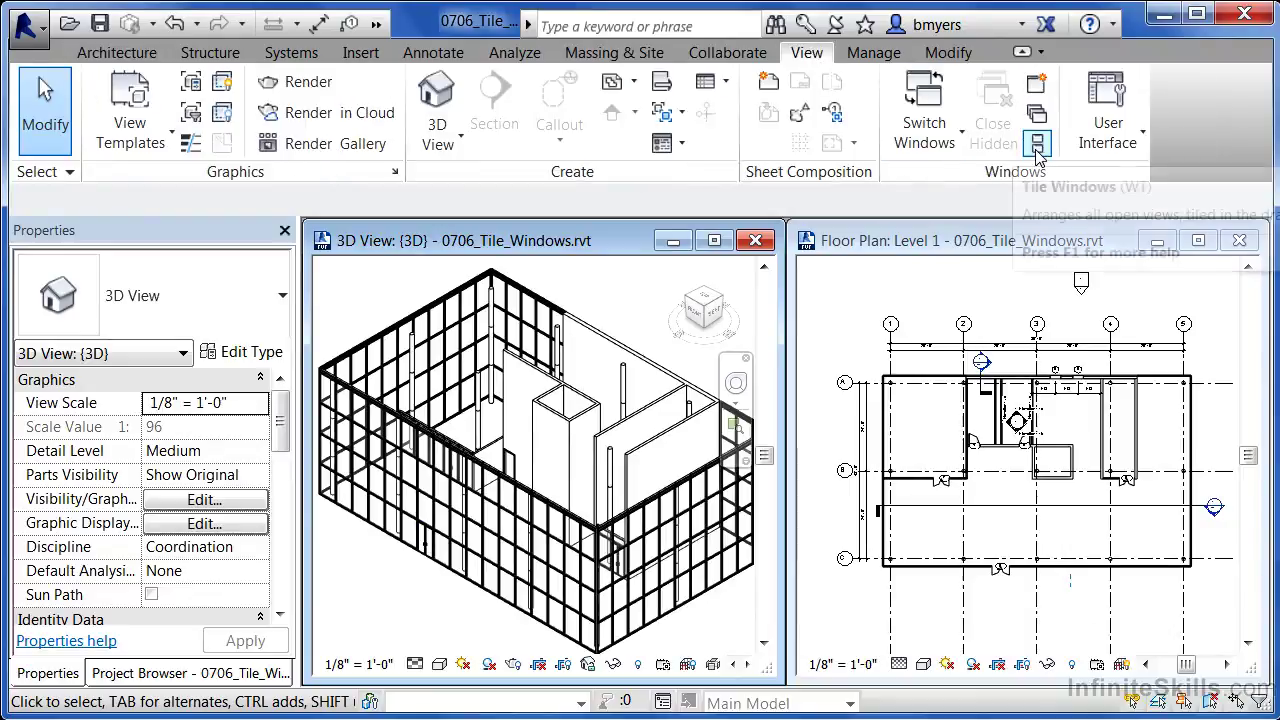